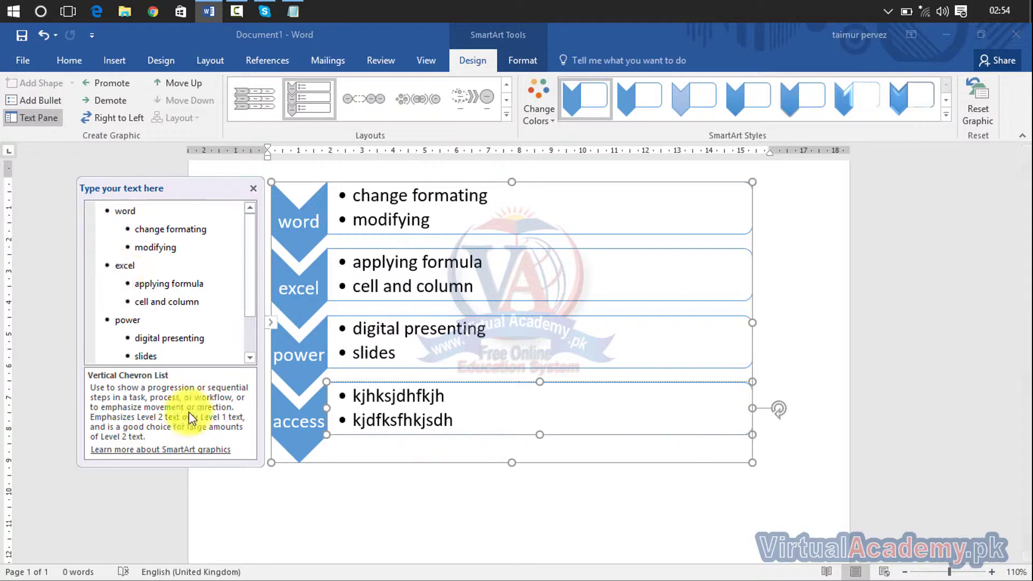
Promote the last bullet under access to its own shape and demote it back, repeating the pair once more
{"action": "left_click", "coordinate": [113, 82]}
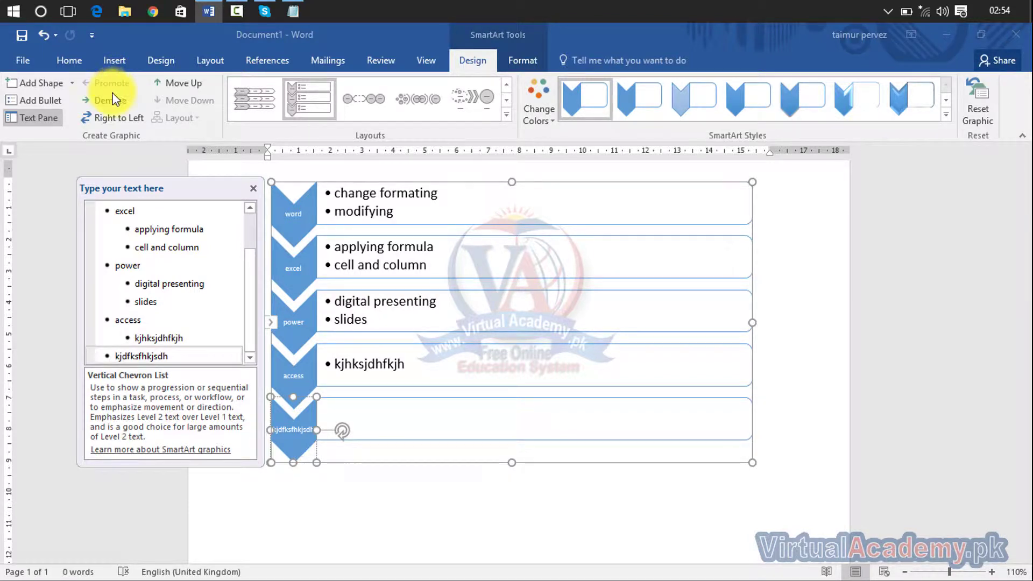
{"action": "left_click", "coordinate": [113, 101]}
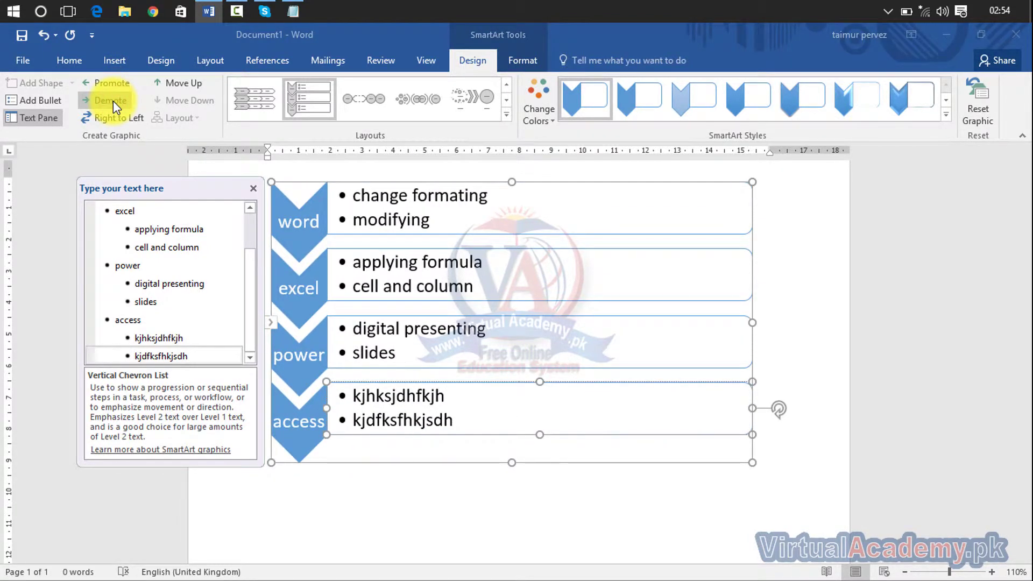
{"action": "left_click", "coordinate": [113, 89]}
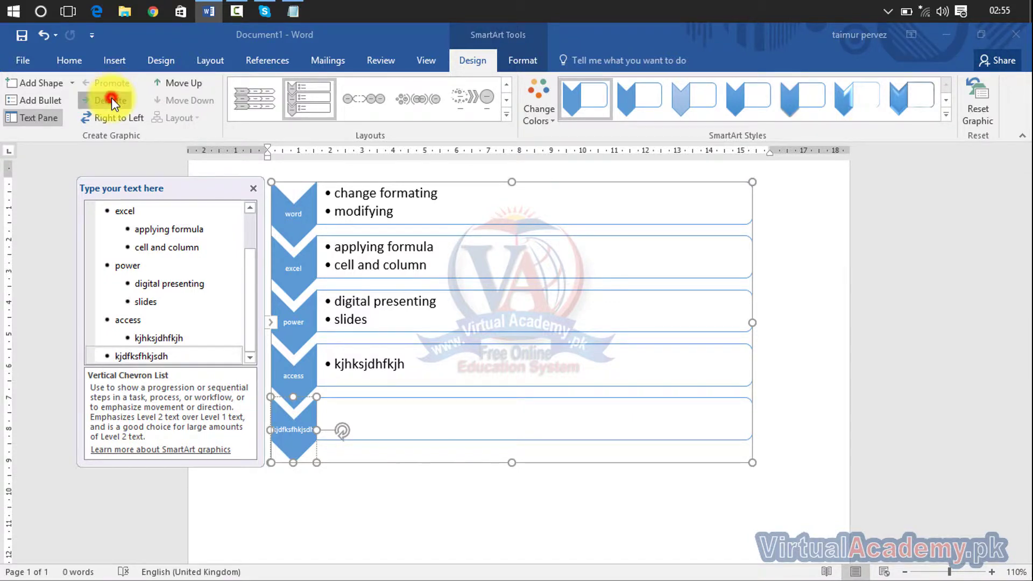
{"action": "left_click", "coordinate": [113, 100]}
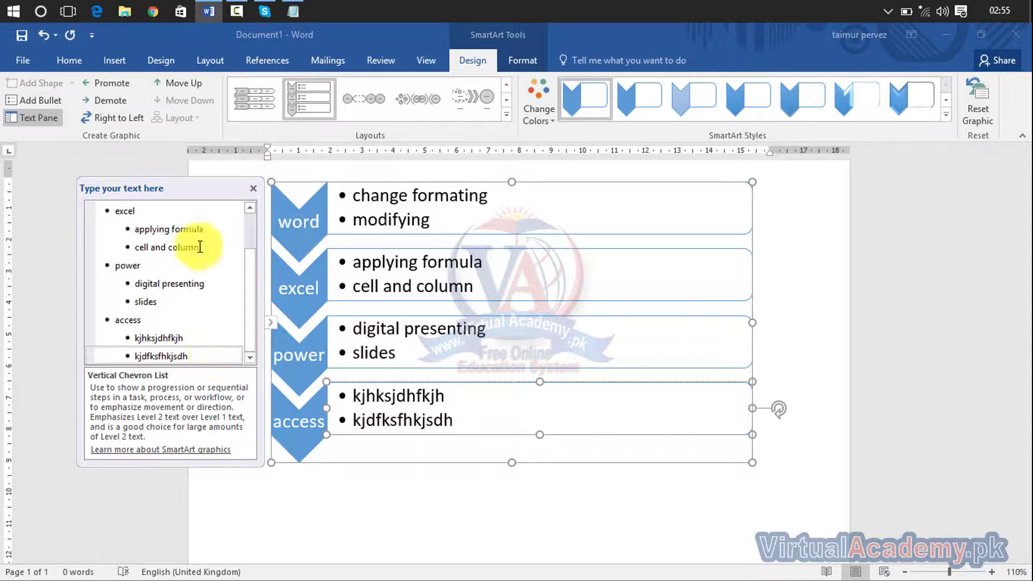
Flip the SmartArt's direction to right-to-left and back to left-to-right
{"action": "left_click", "coordinate": [134, 115]}
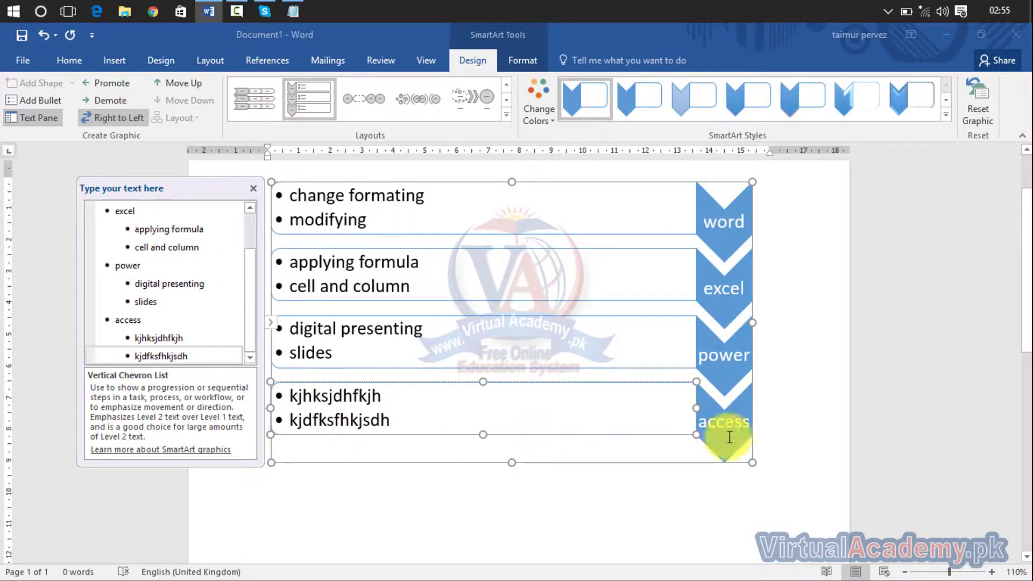
{"action": "left_click", "coordinate": [123, 121]}
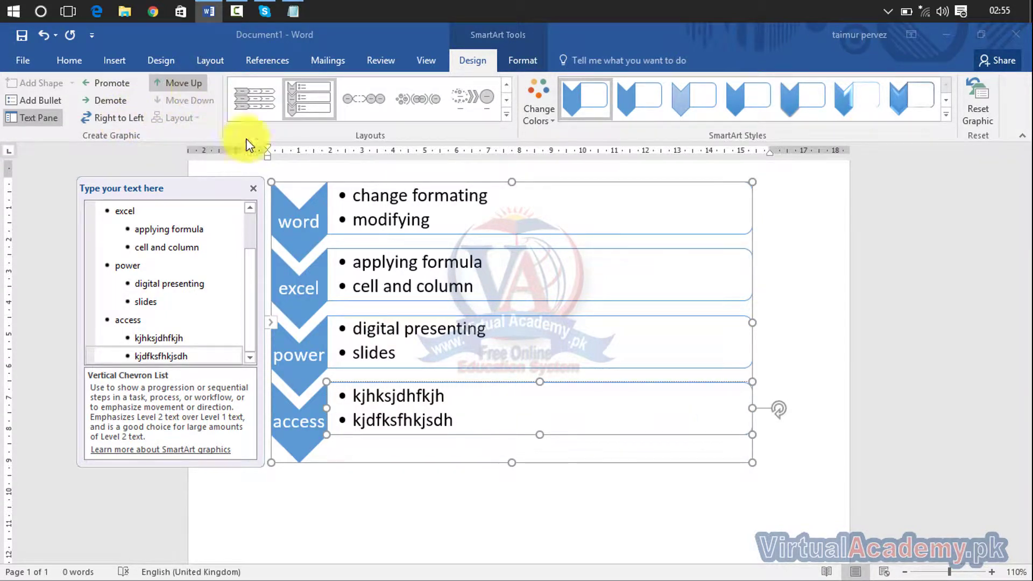
{"action": "left_click", "coordinate": [326, 443]}
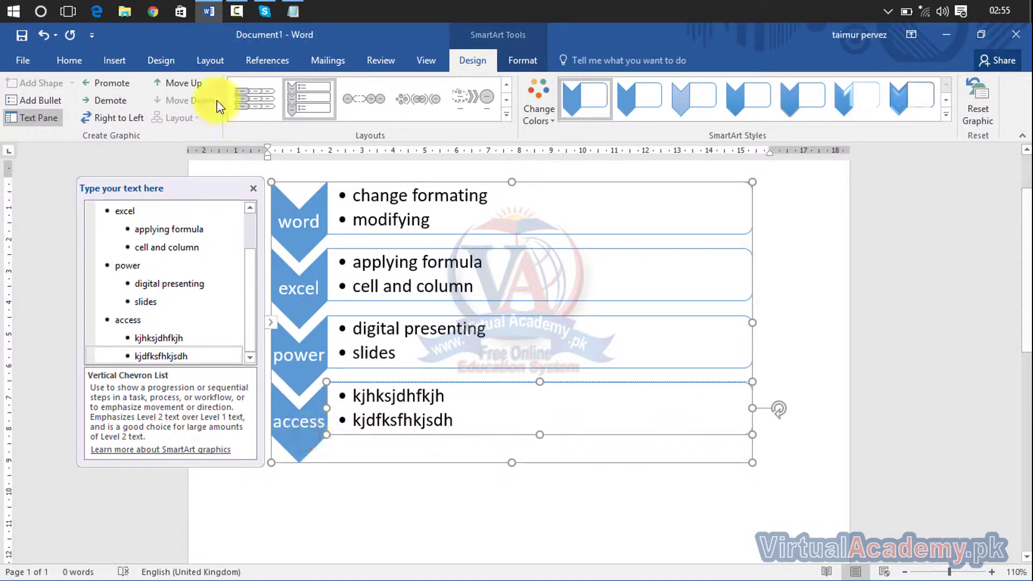
Move the last bullet under access up and back down, and close the SmartArt text pane
{"action": "left_click", "coordinate": [188, 82]}
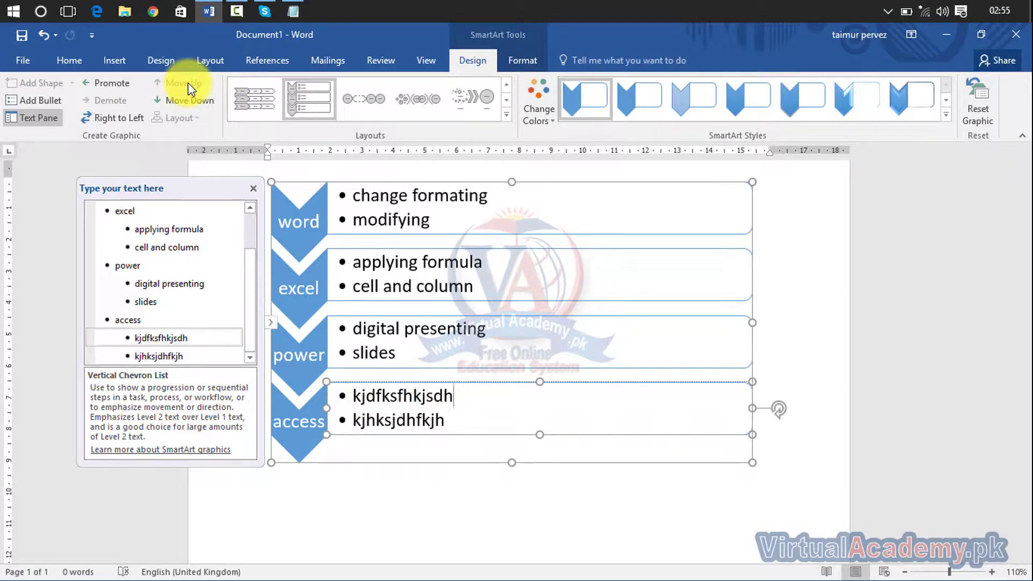
{"action": "left_click", "coordinate": [189, 100]}
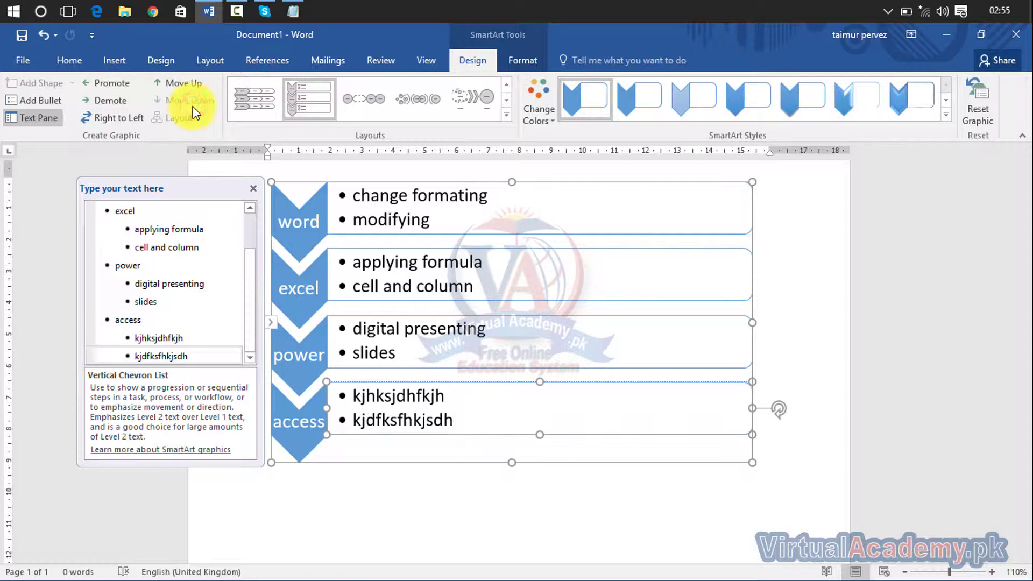
{"action": "left_click", "coordinate": [253, 186]}
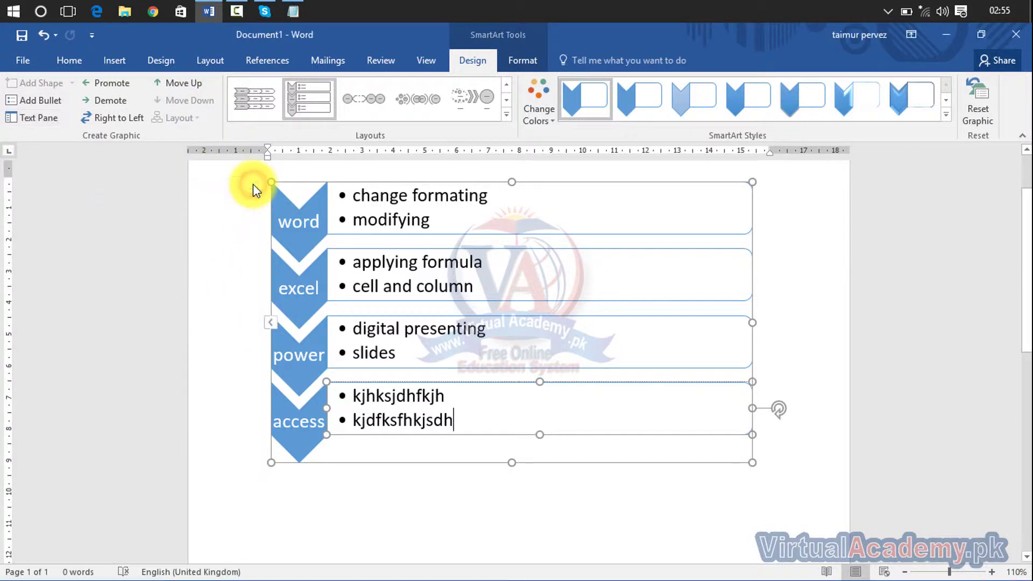
Try several SmartArt layouts, settle on the picture-circle columns with a double-headed arrow, and apply the third Accent 2 colour variation
{"action": "left_click", "coordinate": [507, 114]}
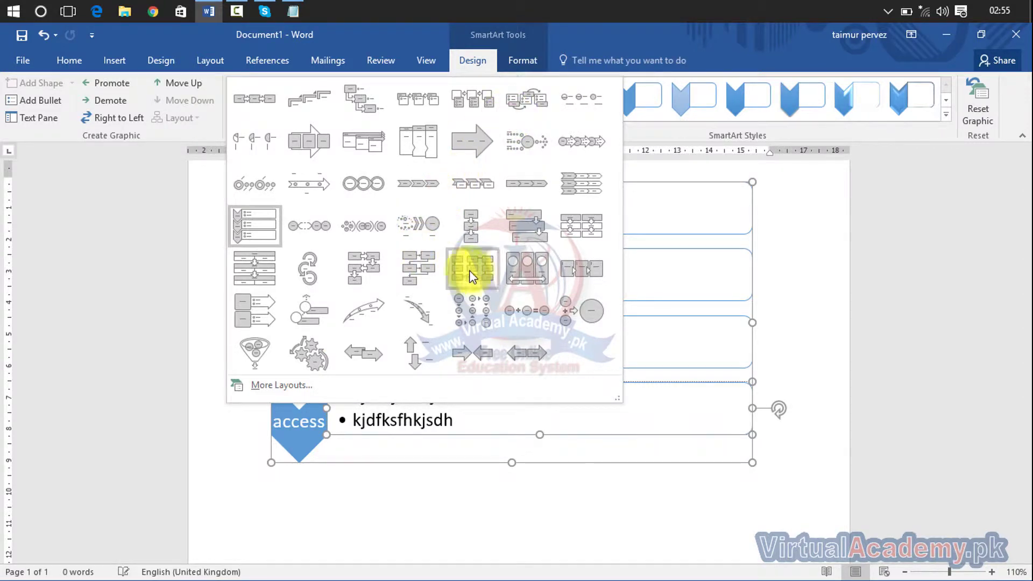
{"action": "key", "text": "Escape"}
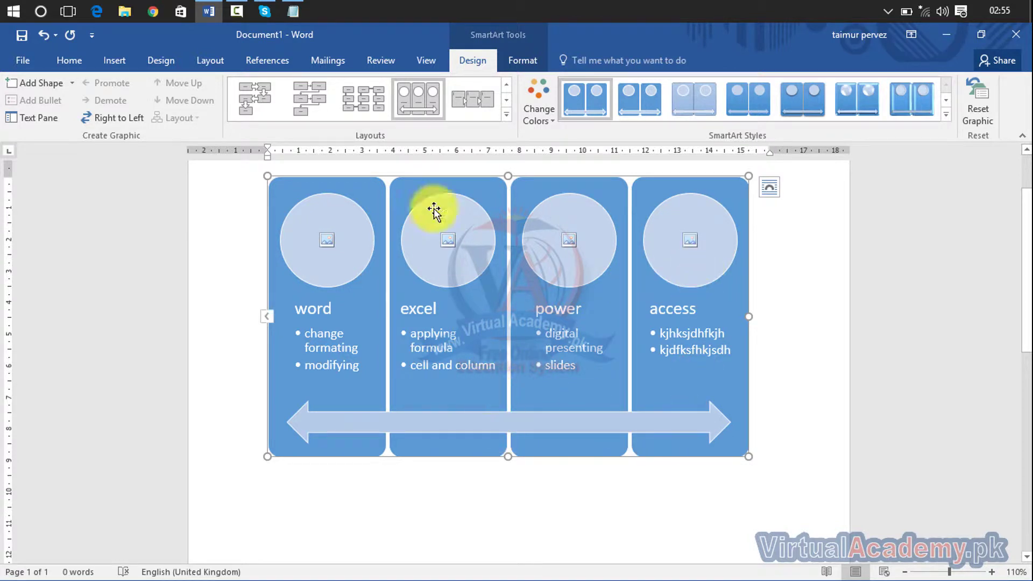
{"action": "left_click", "coordinate": [469, 106]}
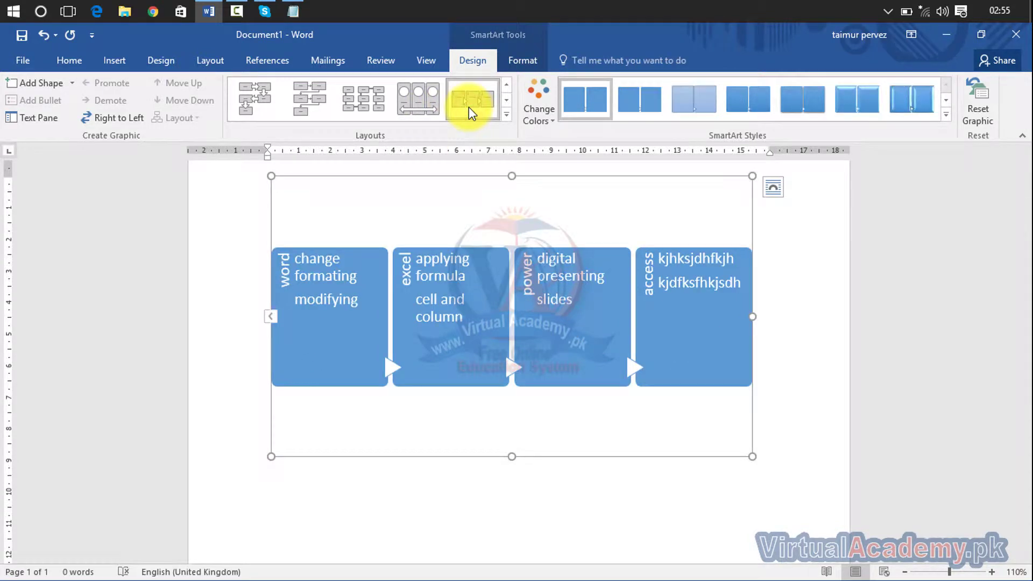
{"action": "left_click", "coordinate": [369, 102]}
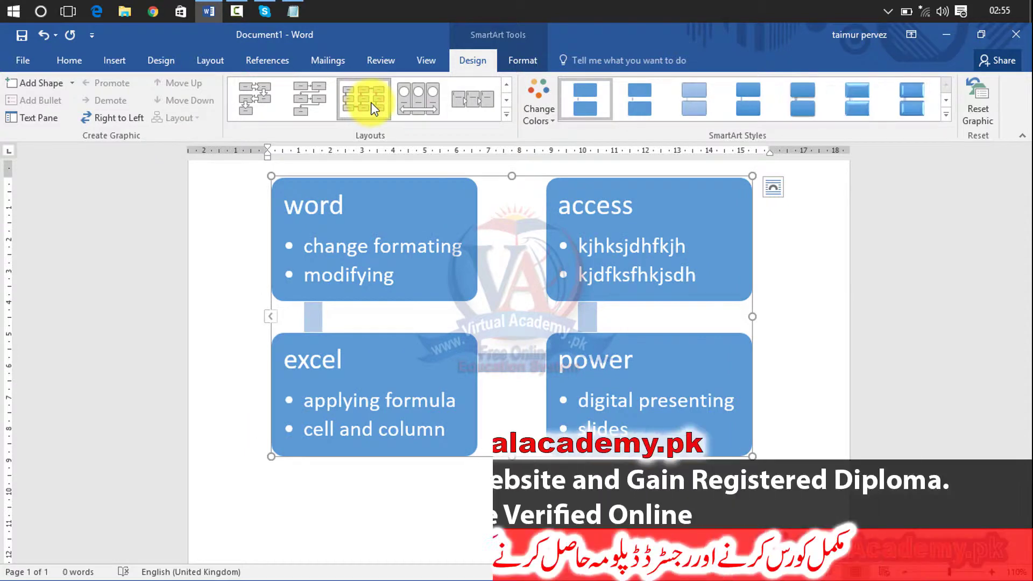
{"action": "left_click", "coordinate": [412, 93]}
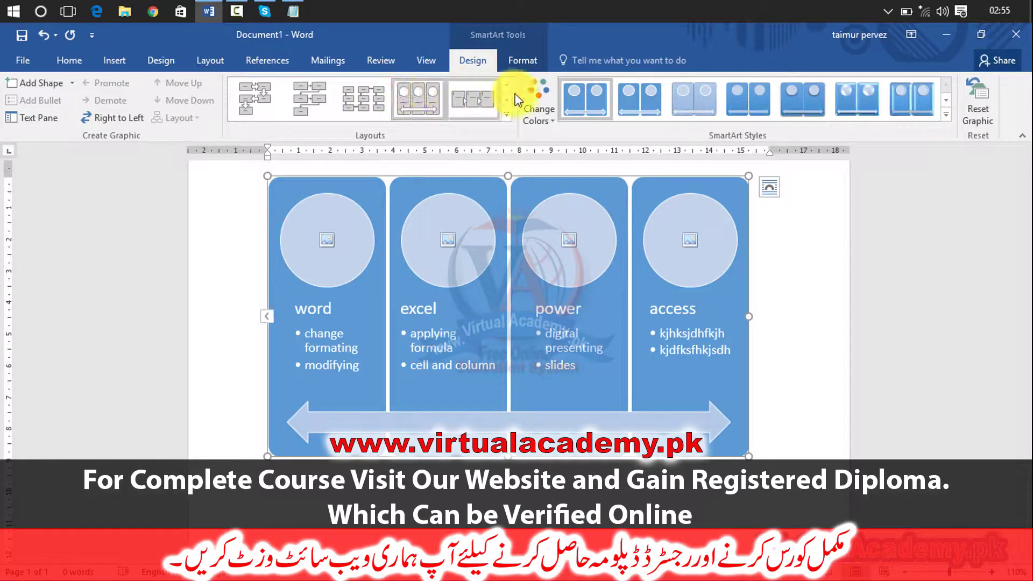
{"action": "left_click", "coordinate": [547, 117]}
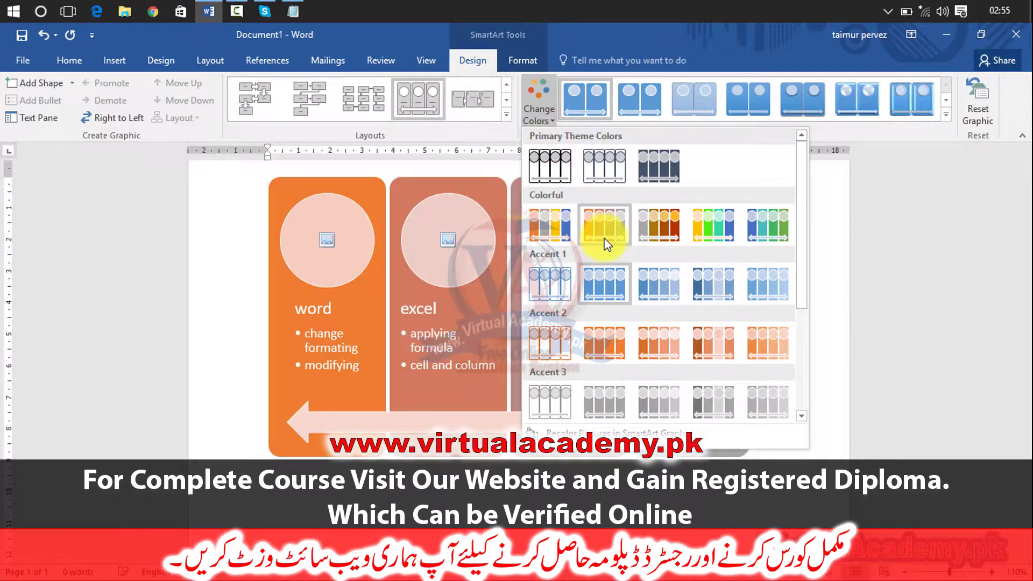
{"action": "left_click", "coordinate": [654, 344]}
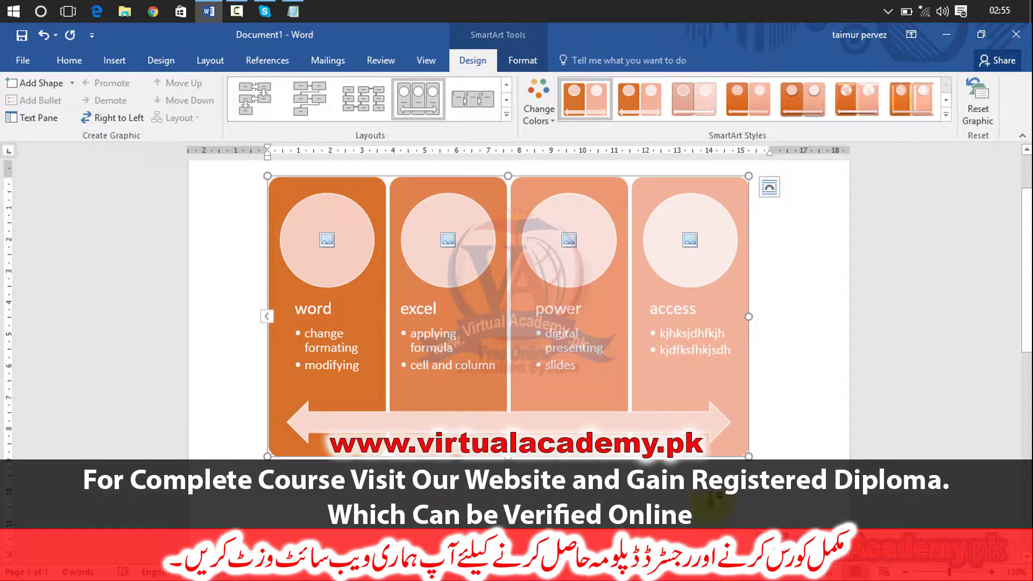
Insert the AutoCAD Mechanical picture from the computer into the picture circles of the power and excel columns
{"action": "left_click", "coordinate": [569, 239]}
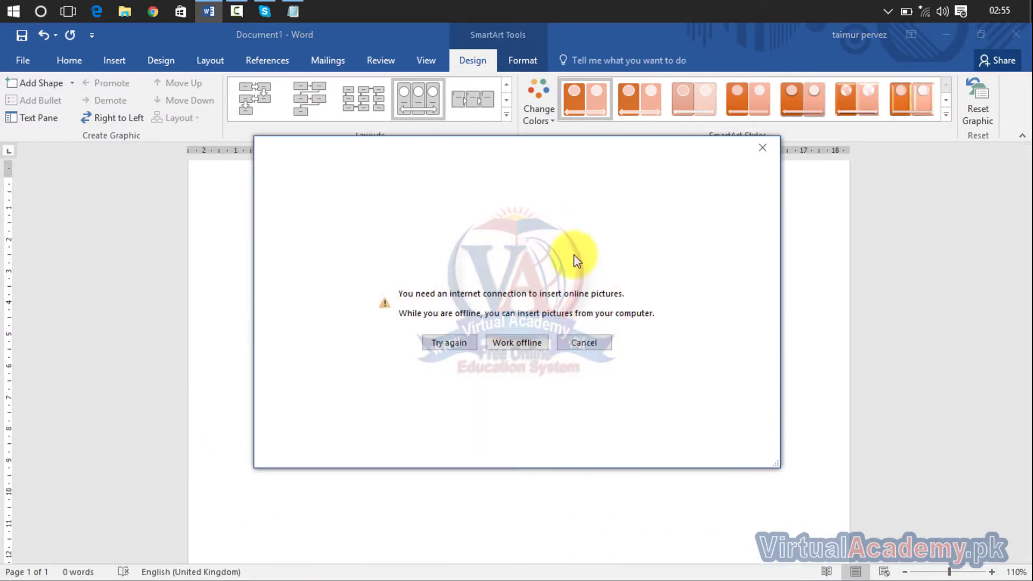
{"action": "left_click", "coordinate": [517, 342]}
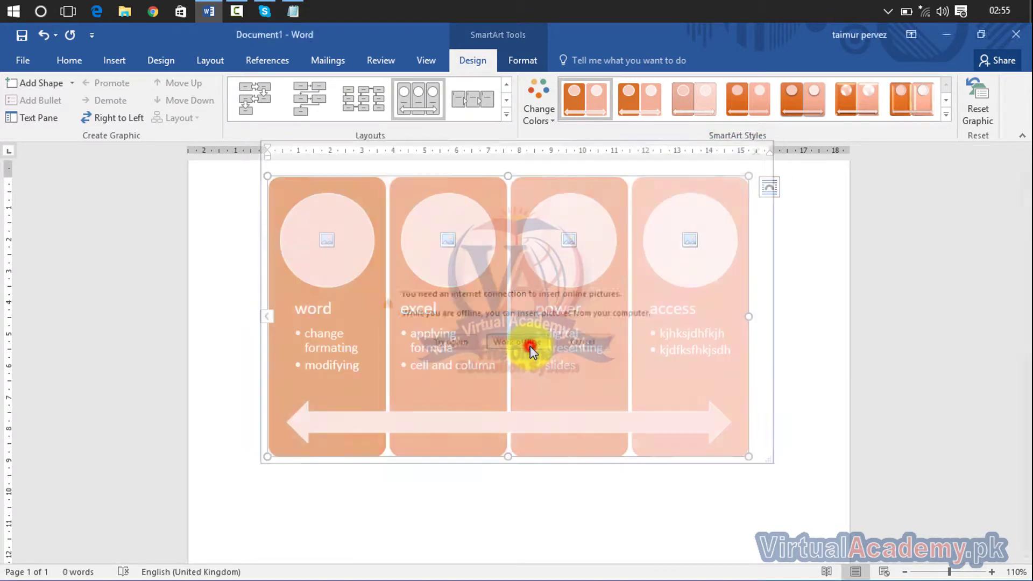
{"action": "double_click", "coordinate": [377, 163]}
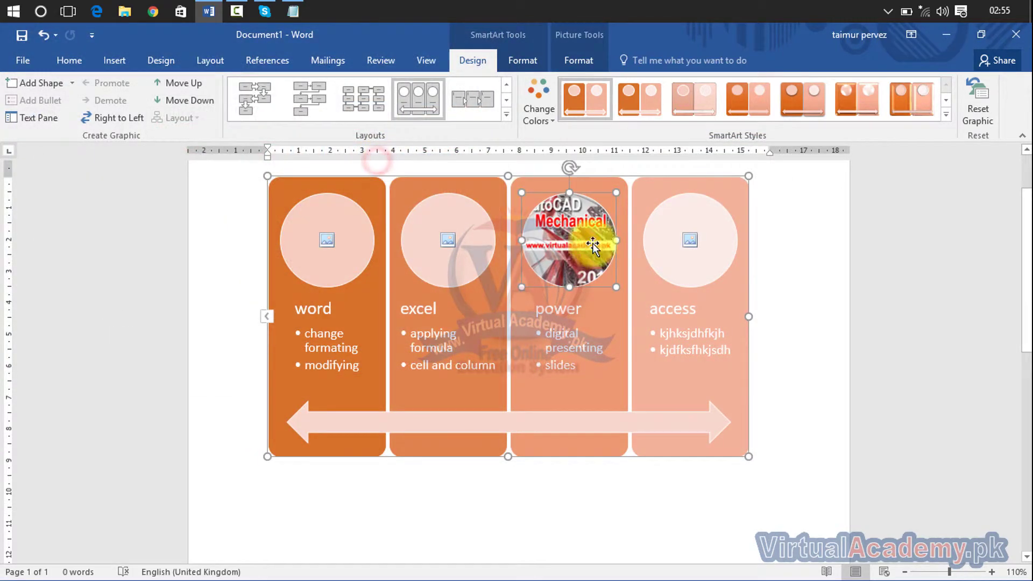
{"action": "left_click", "coordinate": [451, 244]}
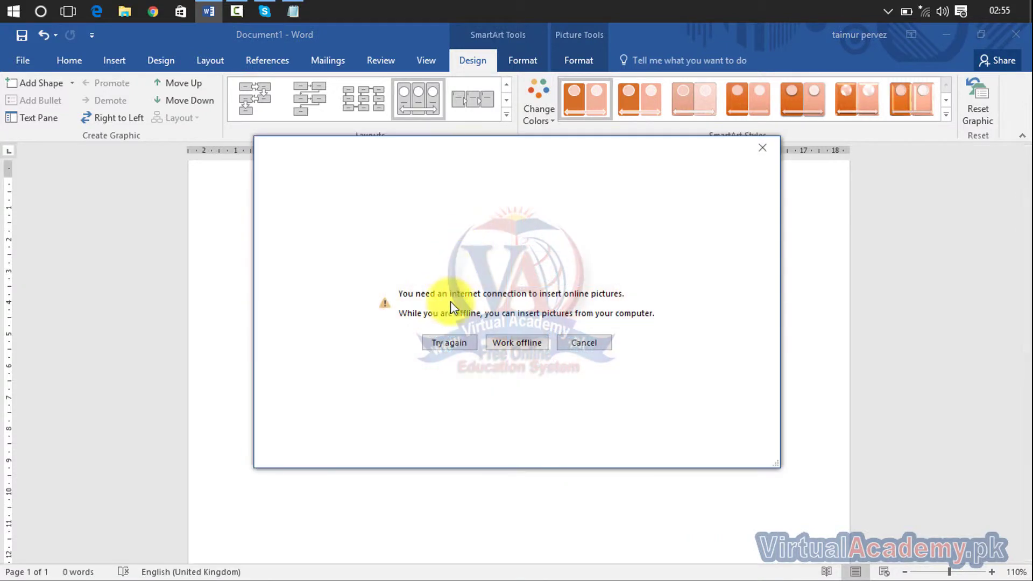
{"action": "left_click", "coordinate": [499, 344]}
{"action": "double_click", "coordinate": [365, 141]}
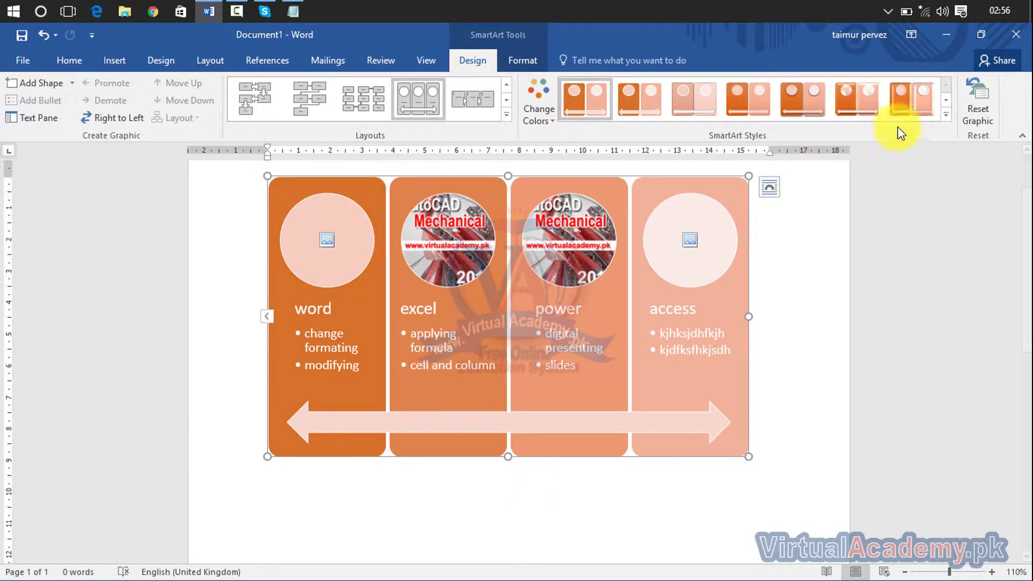
Apply the last style in the first row of 3-D styles to the SmartArt, and reset the graphic to its default formatting
{"action": "left_click", "coordinate": [946, 115]}
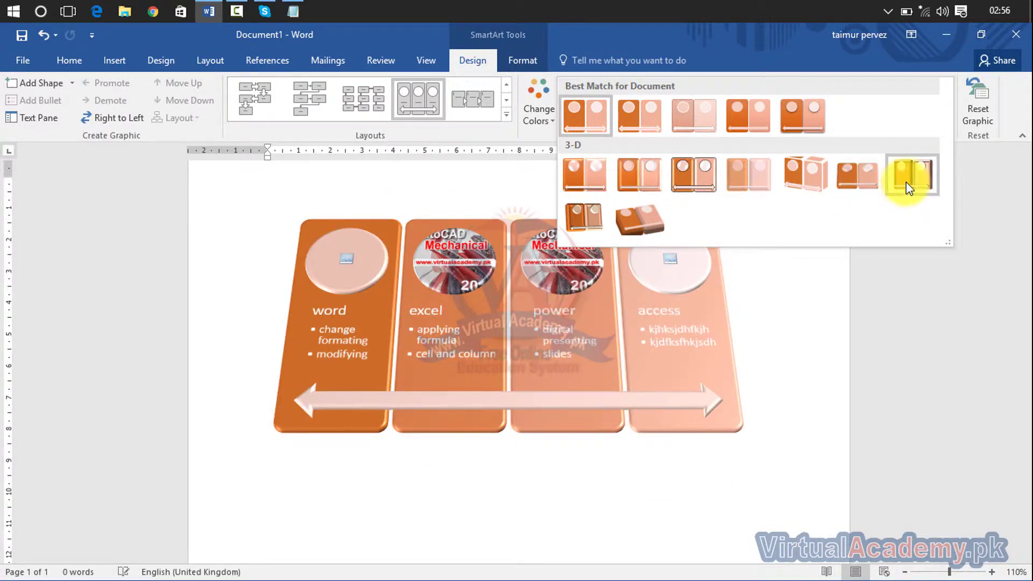
{"action": "left_click", "coordinate": [906, 182]}
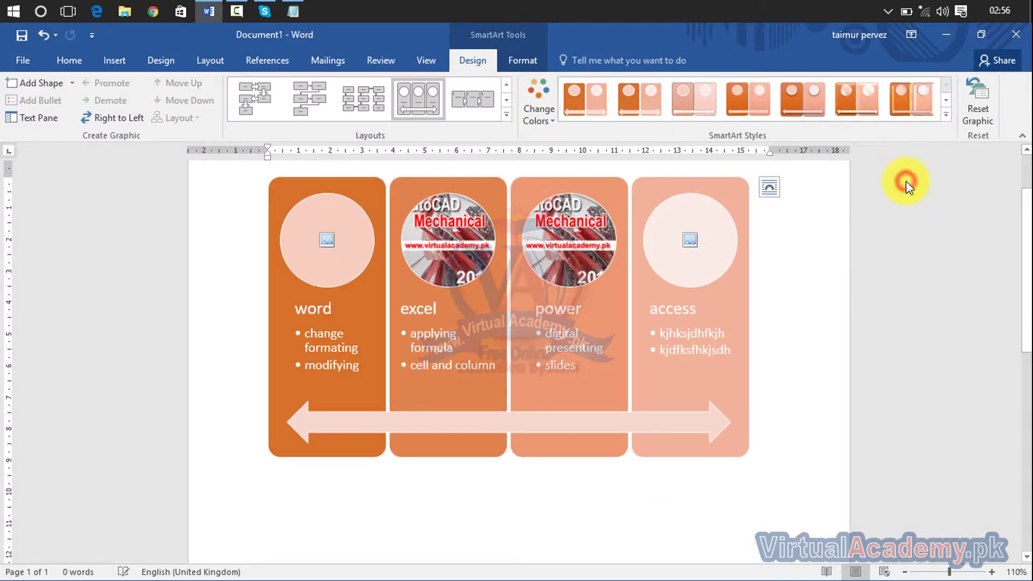
{"action": "left_click", "coordinate": [820, 352]}
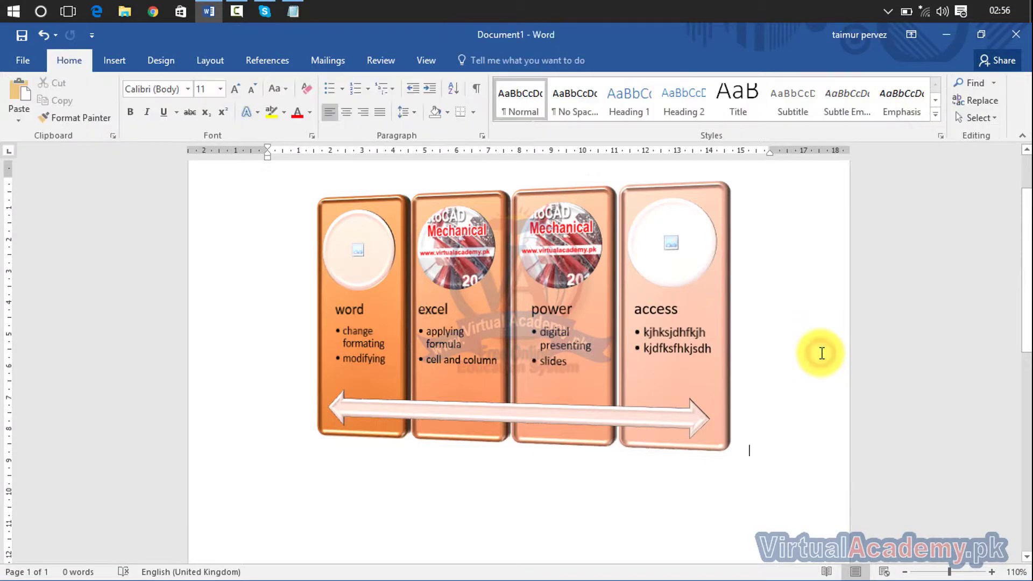
{"action": "left_click", "coordinate": [620, 326]}
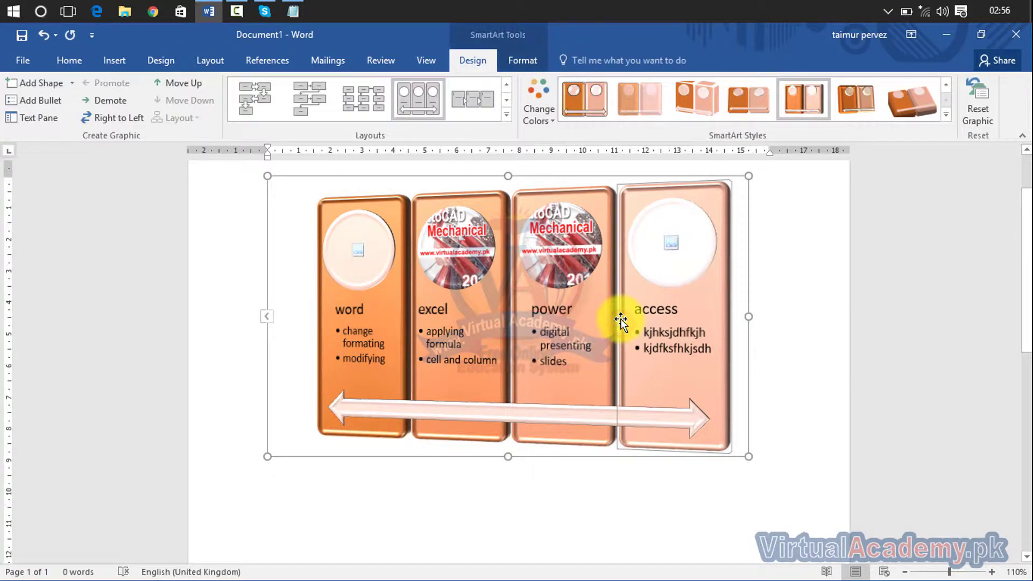
{"action": "left_click", "coordinate": [983, 107]}
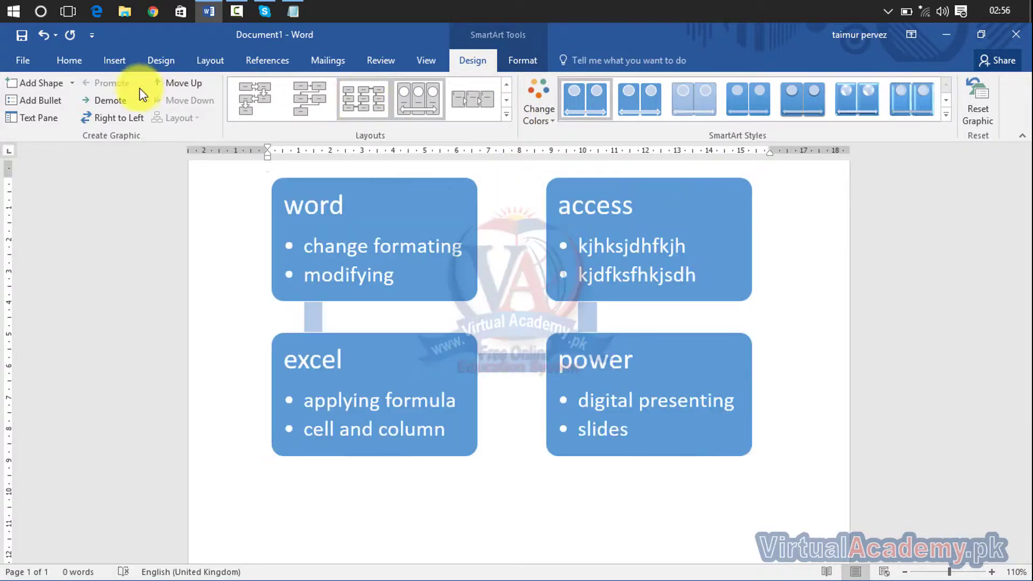
Delete the word, excel, power and access columns from the SmartArt graphic
{"action": "left_click", "coordinate": [110, 60]}
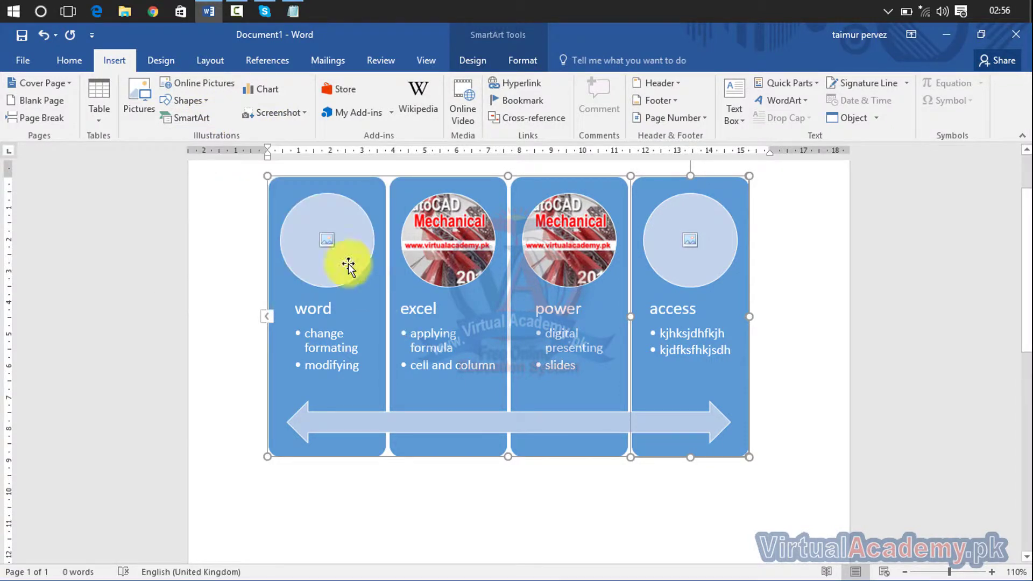
{"action": "left_click", "coordinate": [286, 184]}
{"action": "key", "text": "Delete"}
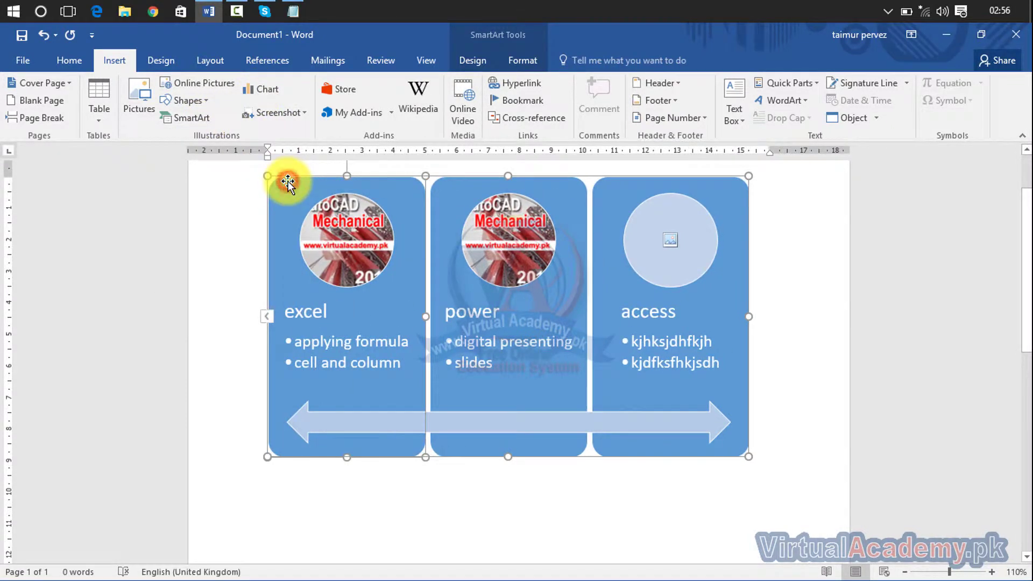
{"action": "key", "text": "Delete"}
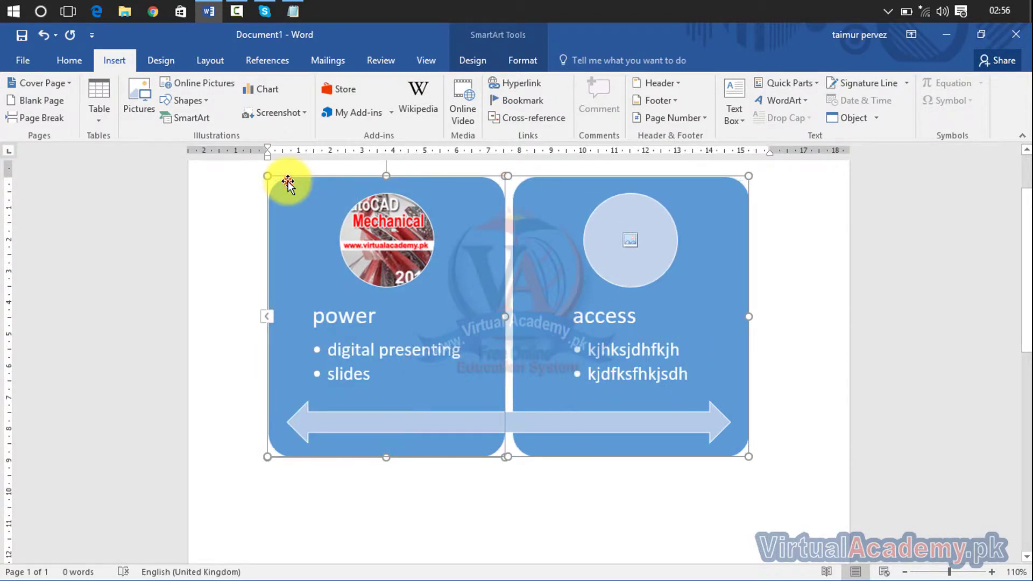
{"action": "key", "text": "Delete"}
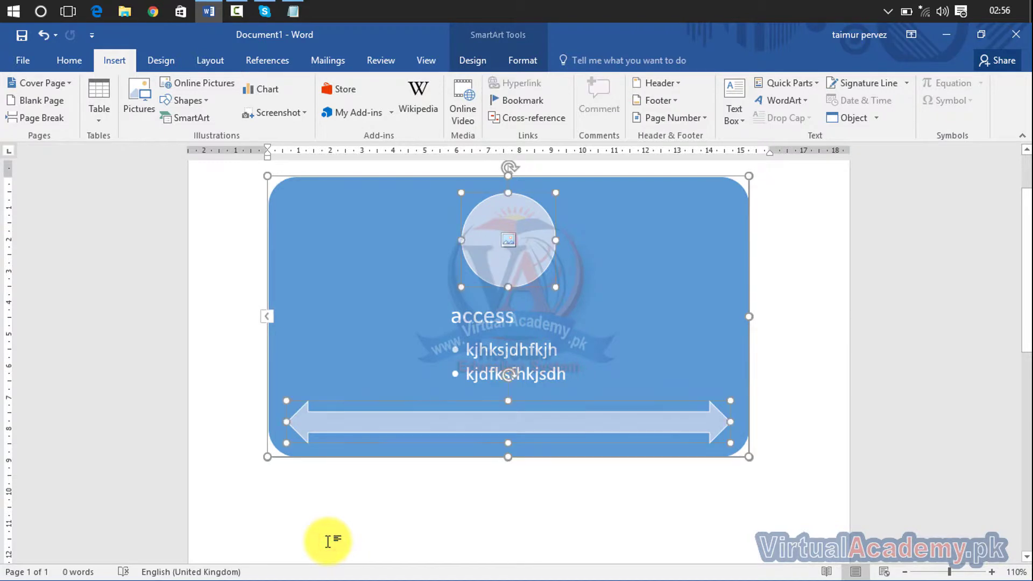
{"action": "key", "text": "Delete"}
Delete the remaining SmartArt frame with its double-headed arrow from the document
{"action": "left_click", "coordinate": [300, 524]}
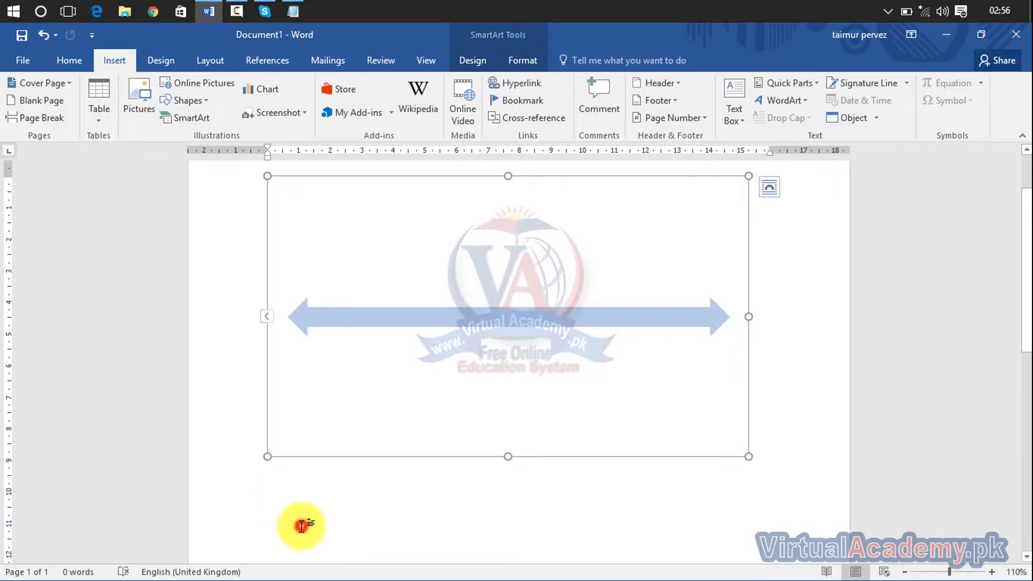
{"action": "key", "text": "Tab"}
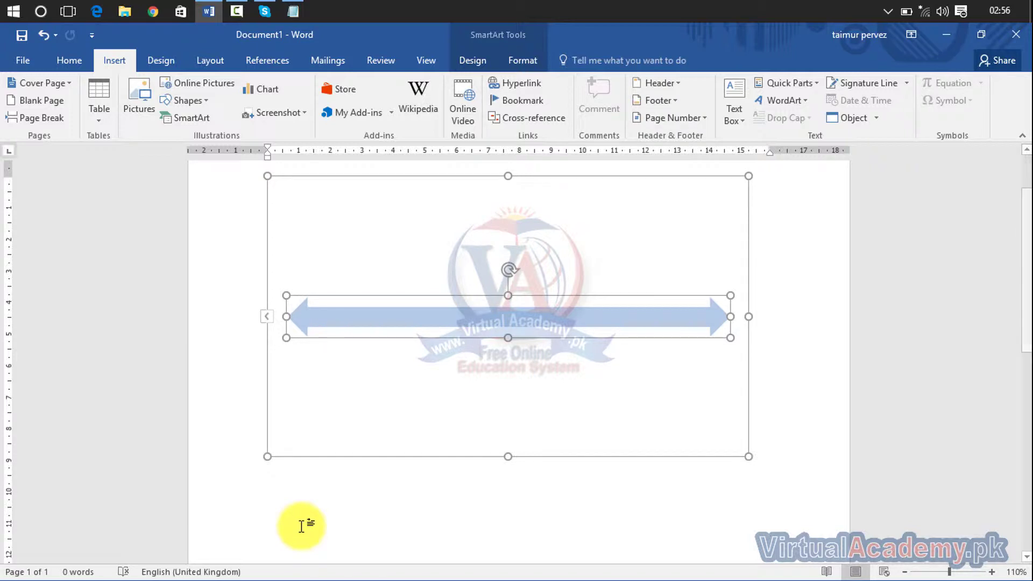
{"action": "left_click", "coordinate": [312, 177]}
{"action": "key", "text": "Delete"}
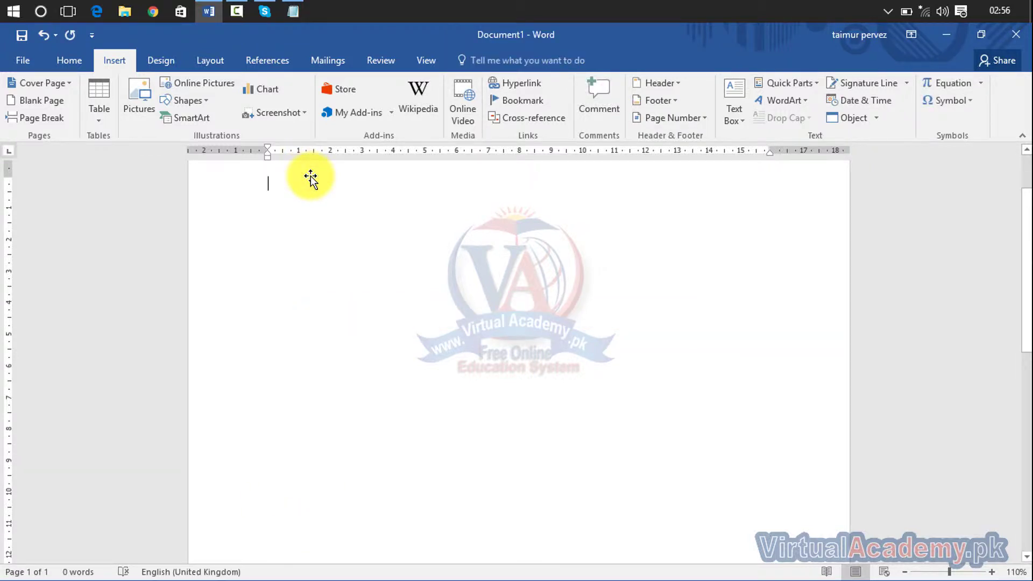
Insert a chart of the basic Pie type, after comparing the Line, Bar and Area chart categories
{"action": "left_click", "coordinate": [266, 92]}
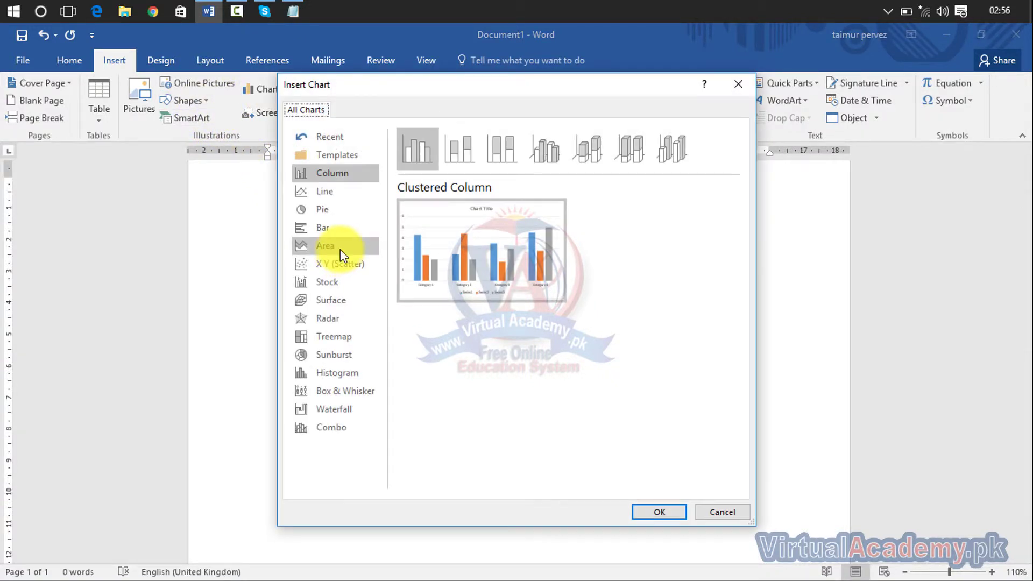
{"action": "left_click", "coordinate": [328, 197]}
{"action": "left_click", "coordinate": [329, 210]}
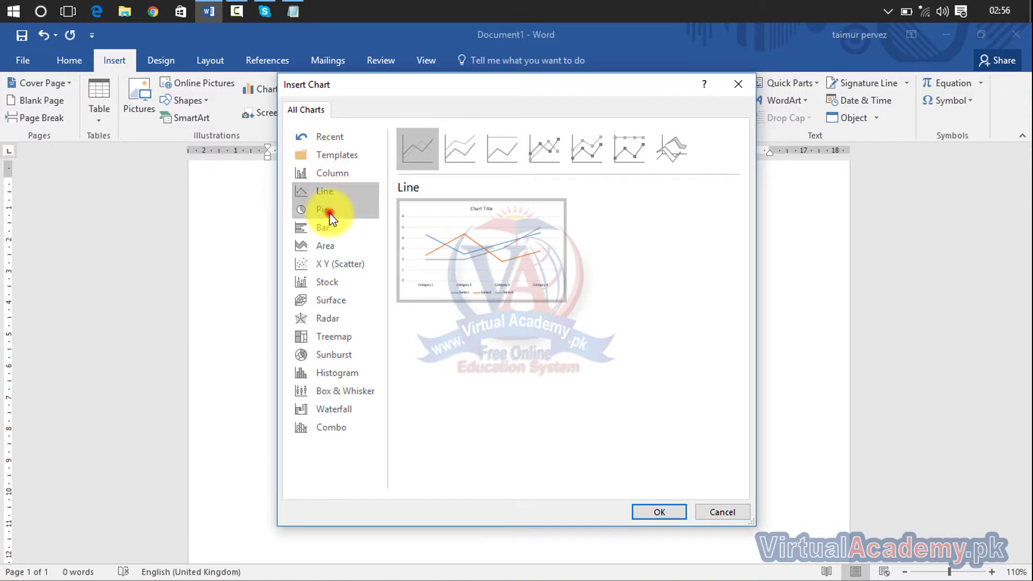
{"action": "left_click", "coordinate": [331, 228]}
{"action": "left_click", "coordinate": [332, 244]}
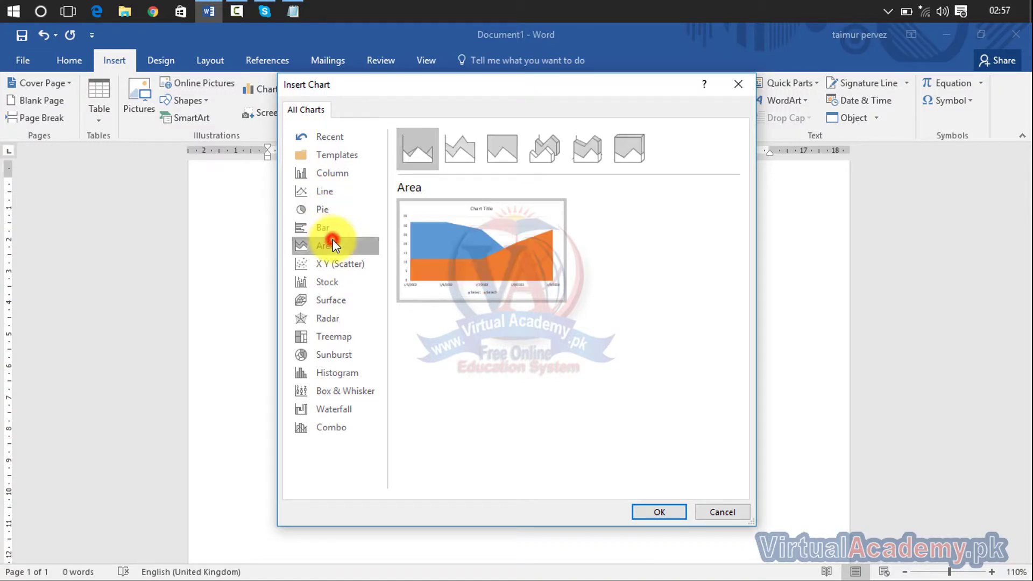
{"action": "left_click", "coordinate": [332, 211]}
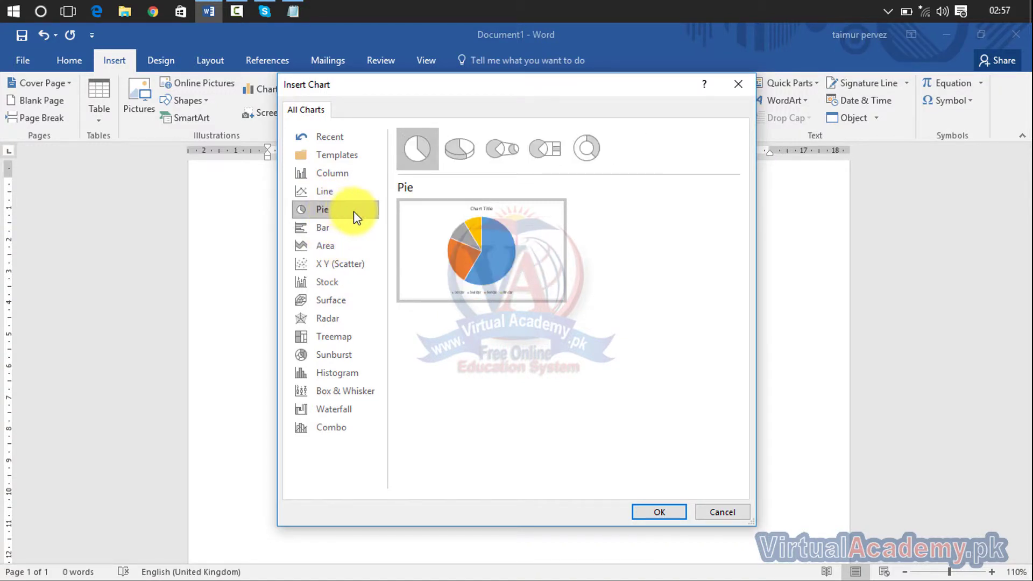
{"action": "left_click", "coordinate": [656, 513]}
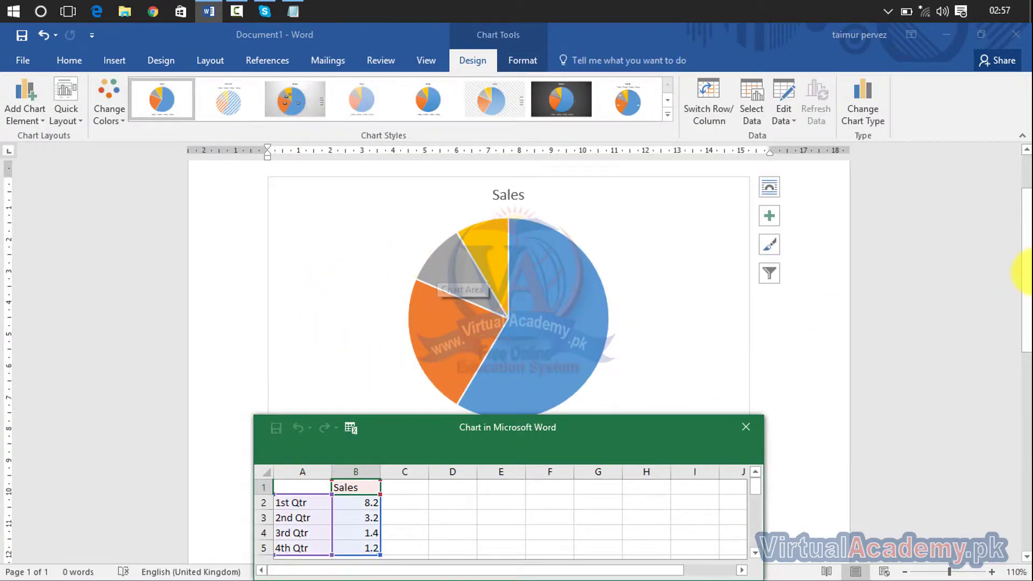
Replace the series heading in cell B1 of the chart's data sheet with the person's first name
{"action": "left_click_drag", "start_coordinate": [1025, 274], "coordinate": [1025, 305]}
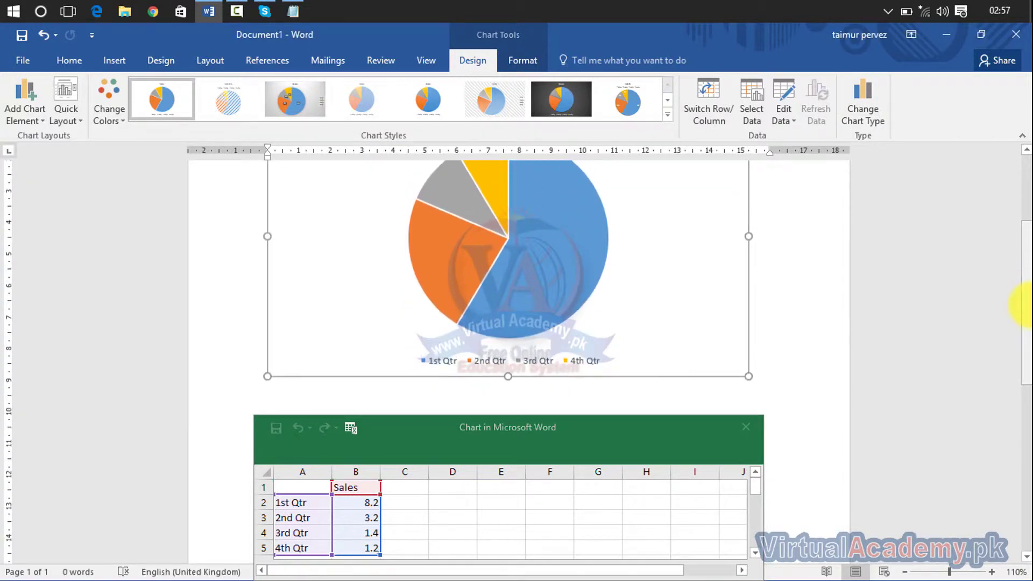
{"action": "left_click", "coordinate": [355, 487]}
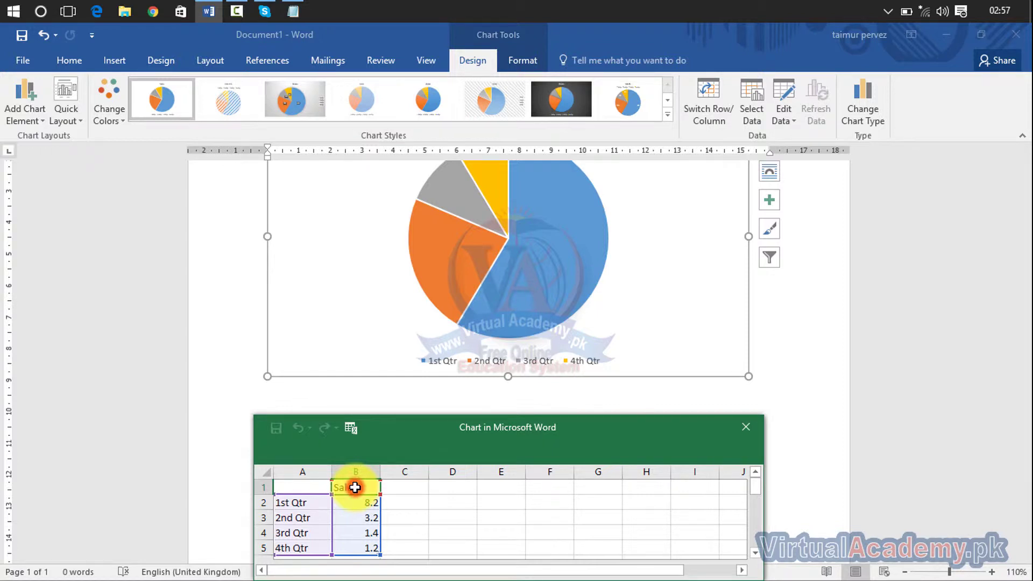
{"action": "type", "text": "tai"}
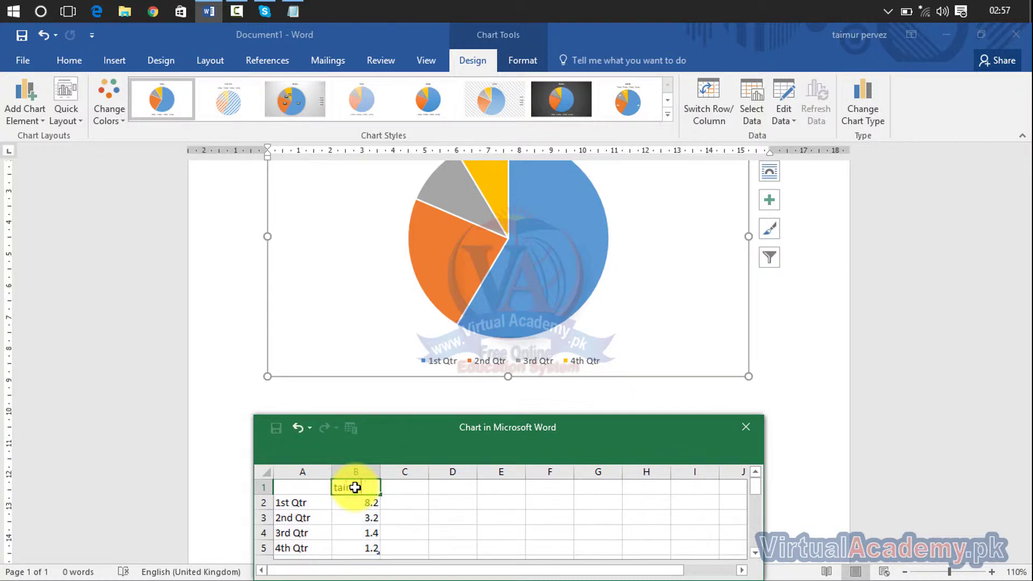
{"action": "type", "text": "mur"}
Rename the first two category labels in the chart's data sheet to "1st sem" and "2nd sem"
{"action": "left_click", "coordinate": [301, 503]}
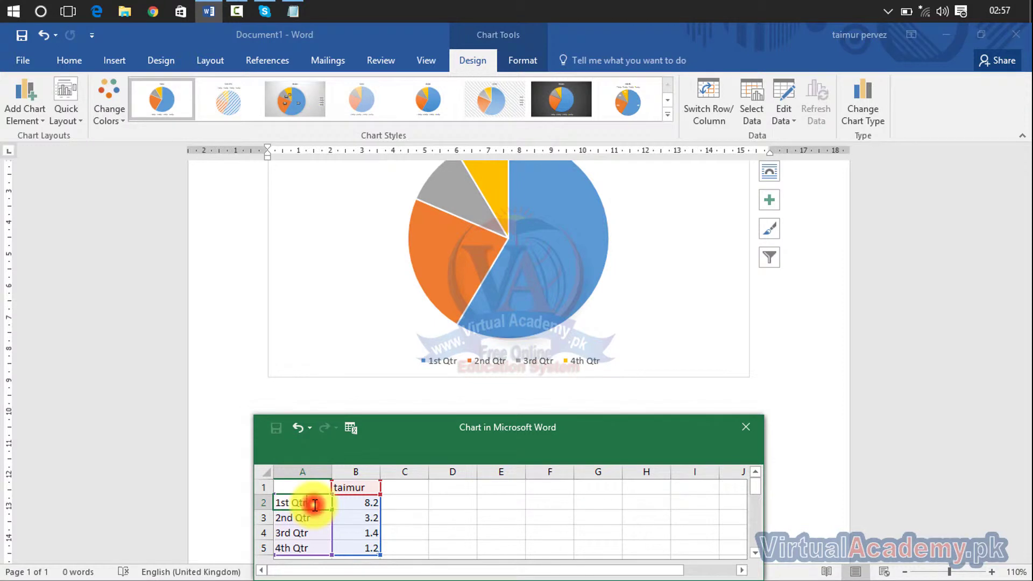
{"action": "double_click", "coordinate": [313, 503]}
{"action": "key", "text": "BackSpace"}
{"action": "key", "text": "BackSpace"}
{"action": "key", "text": "BackSpace"}
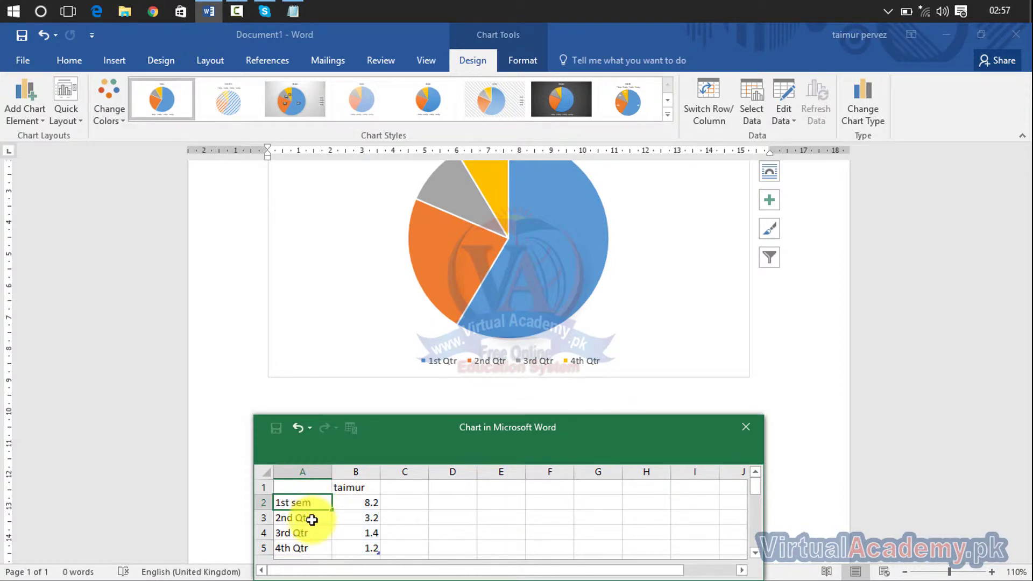
{"action": "left_click", "coordinate": [313, 518]}
{"action": "double_click", "coordinate": [313, 520]}
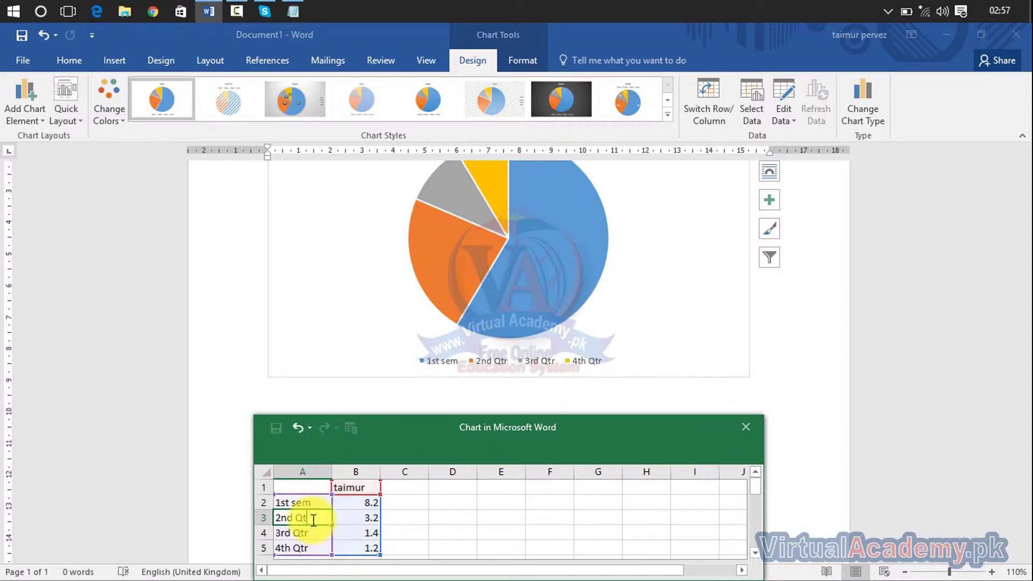
{"action": "key", "text": "BackSpace"}
{"action": "key", "text": "BackSpace"}
{"action": "key", "text": "BackSpace"}
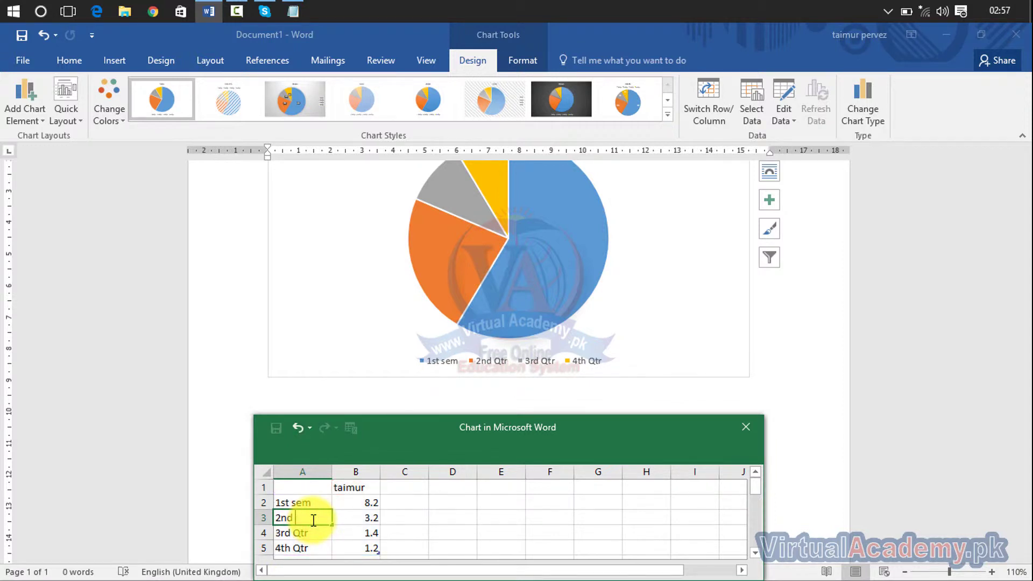
{"action": "type", "text": "sem"}
Rename the third and fourth category labels in the data sheet to "3rd sem" and "4th sem"
{"action": "left_click", "coordinate": [316, 533]}
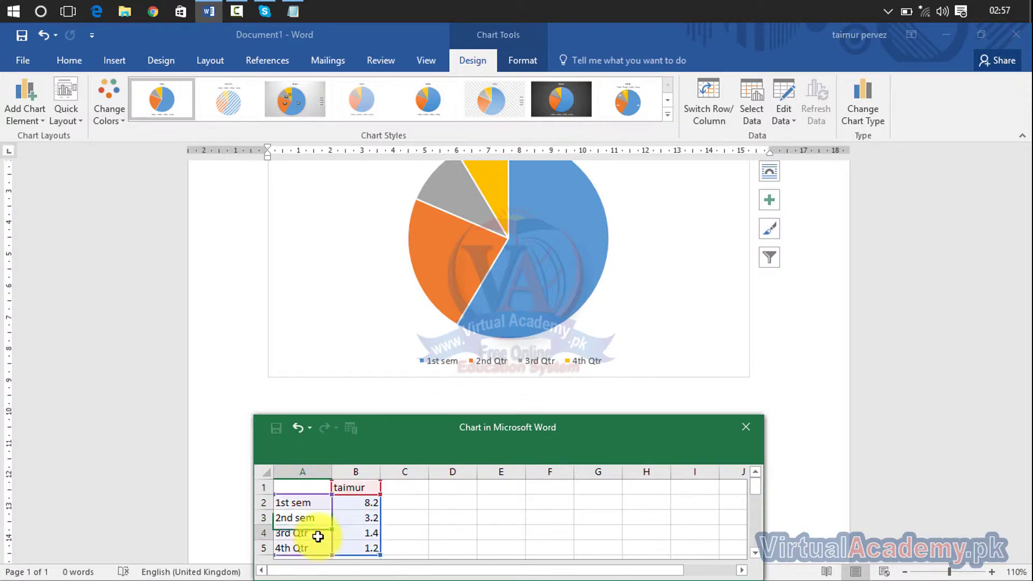
{"action": "double_click", "coordinate": [318, 535]}
{"action": "key", "text": "BackSpace"}
{"action": "key", "text": "BackSpace"}
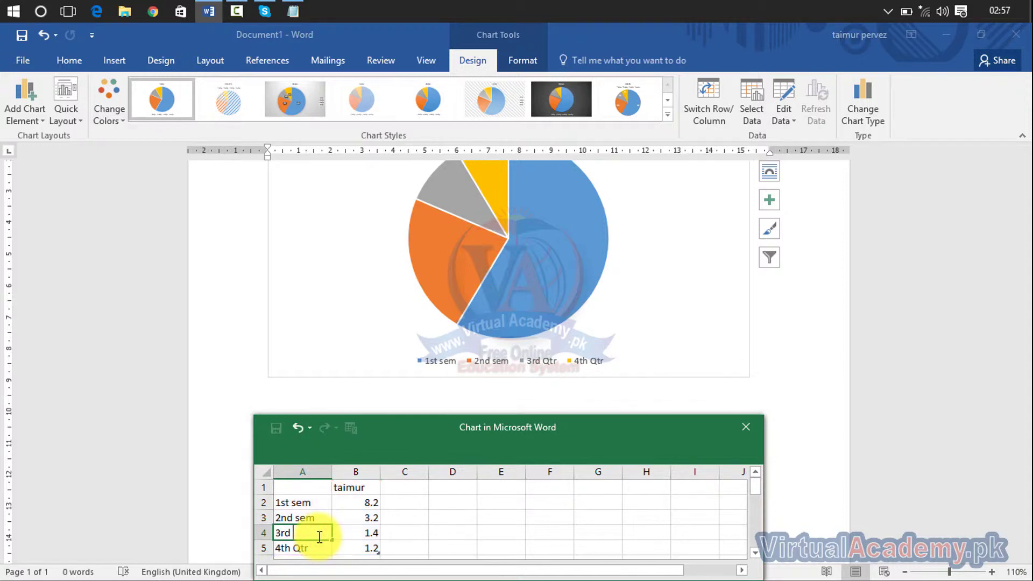
{"action": "left_click", "coordinate": [319, 549]}
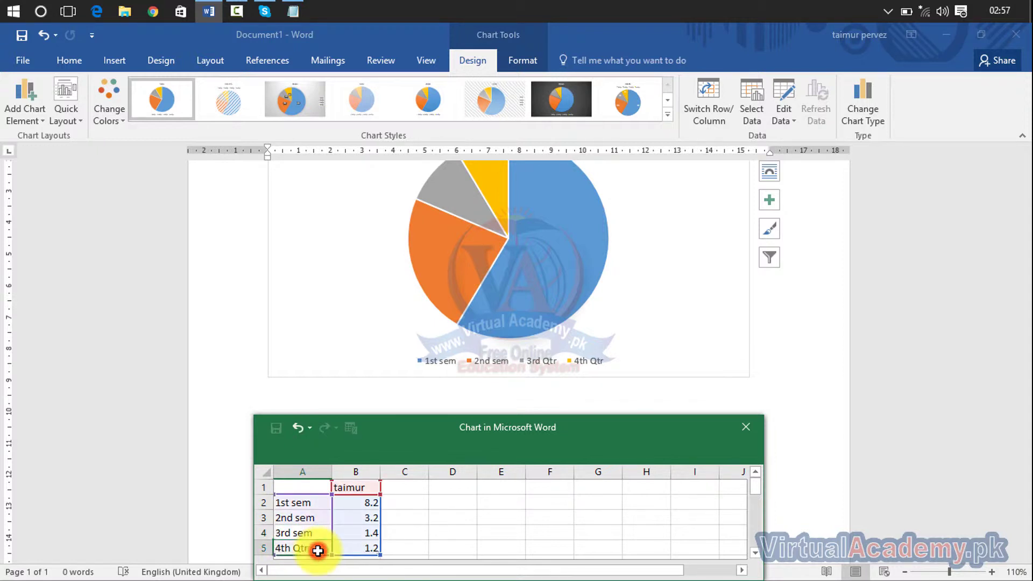
{"action": "double_click", "coordinate": [319, 549]}
{"action": "key", "text": "BackSpace"}
{"action": "key", "text": "BackSpace"}
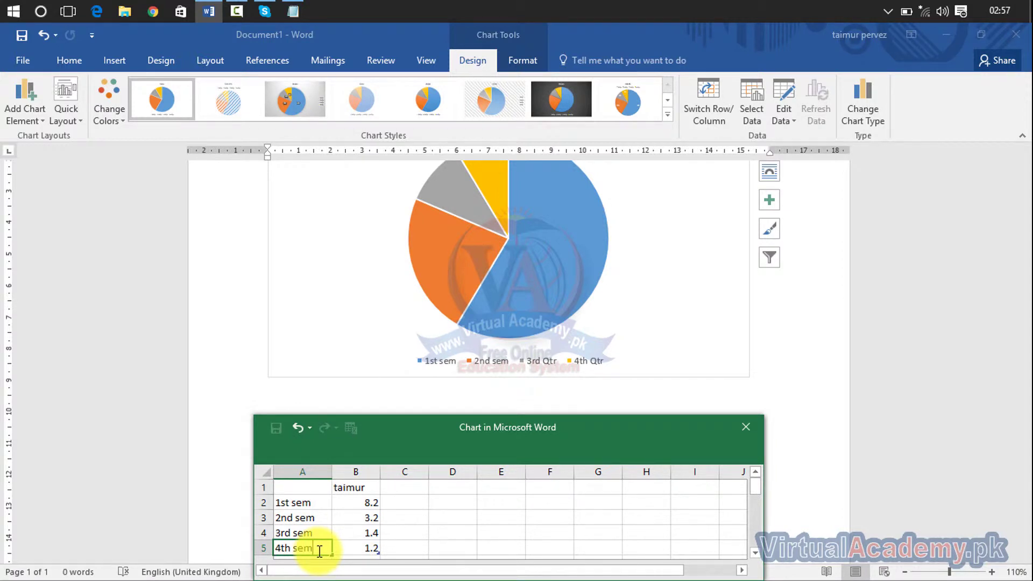
{"action": "type", "text": "sem"}
Set the values to 2.3 for 1st sem, 2.5 for 3rd sem and 3.5 for 4th sem, and close the data sheet
{"action": "left_click", "coordinate": [366, 506]}
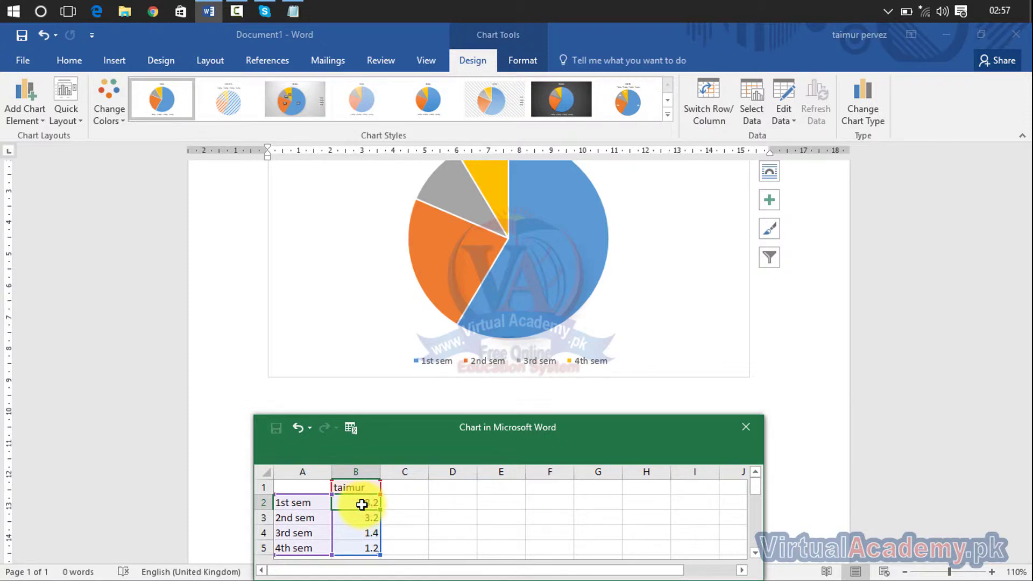
{"action": "type", "text": "2.3"}
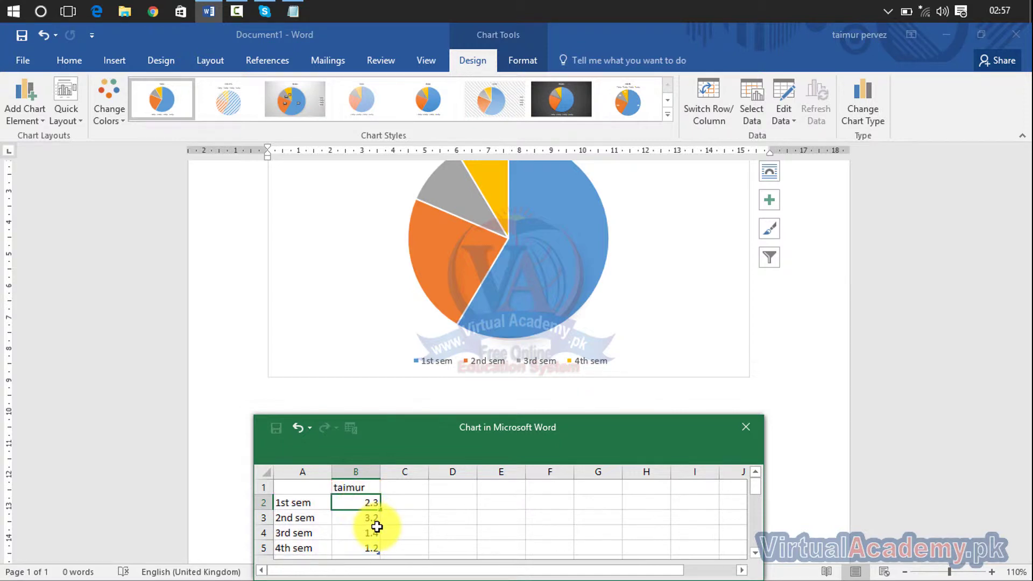
{"action": "left_click", "coordinate": [365, 520]}
{"action": "left_click", "coordinate": [369, 535]}
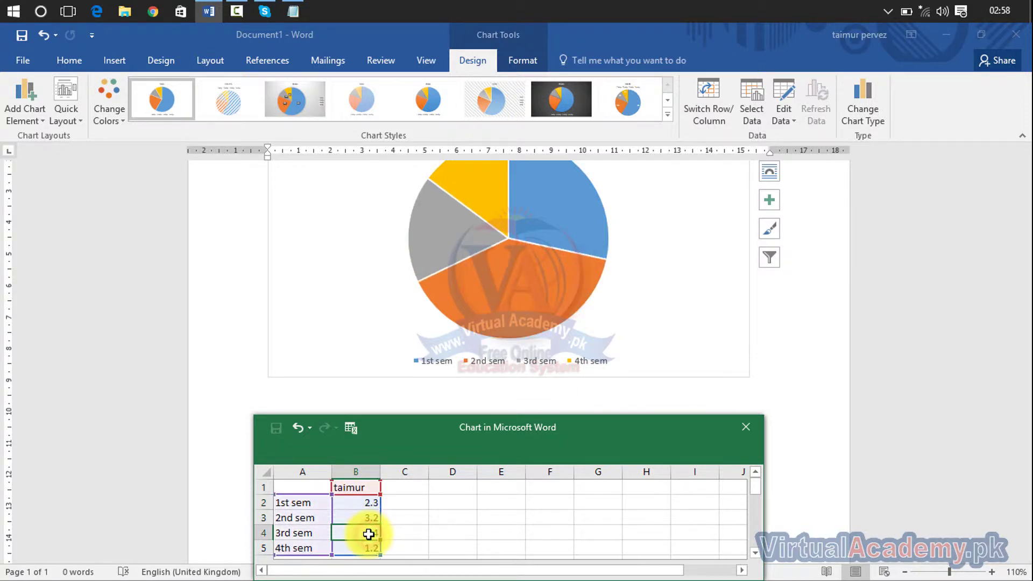
{"action": "double_click", "coordinate": [368, 535]}
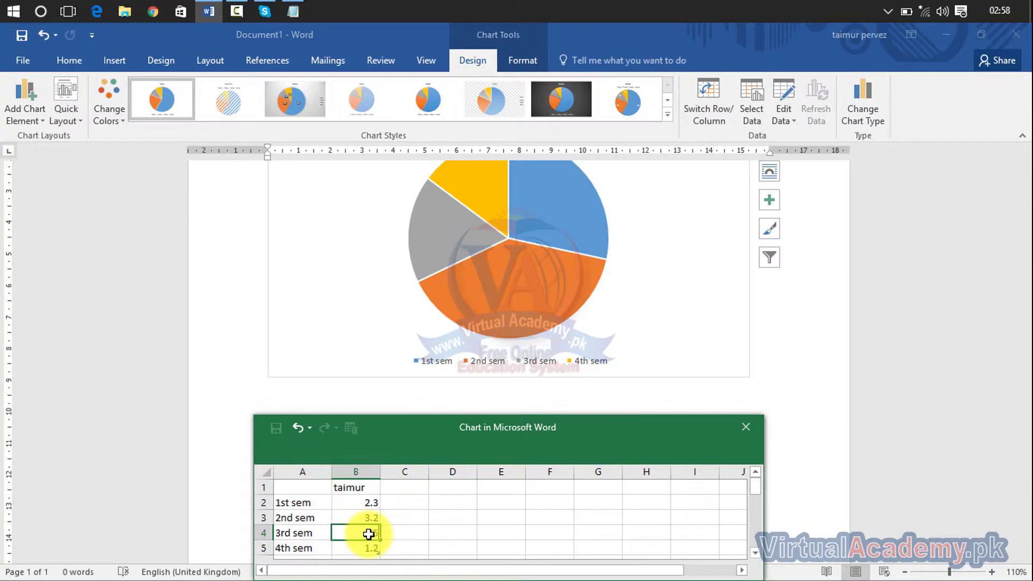
{"action": "left_click", "coordinate": [368, 548]}
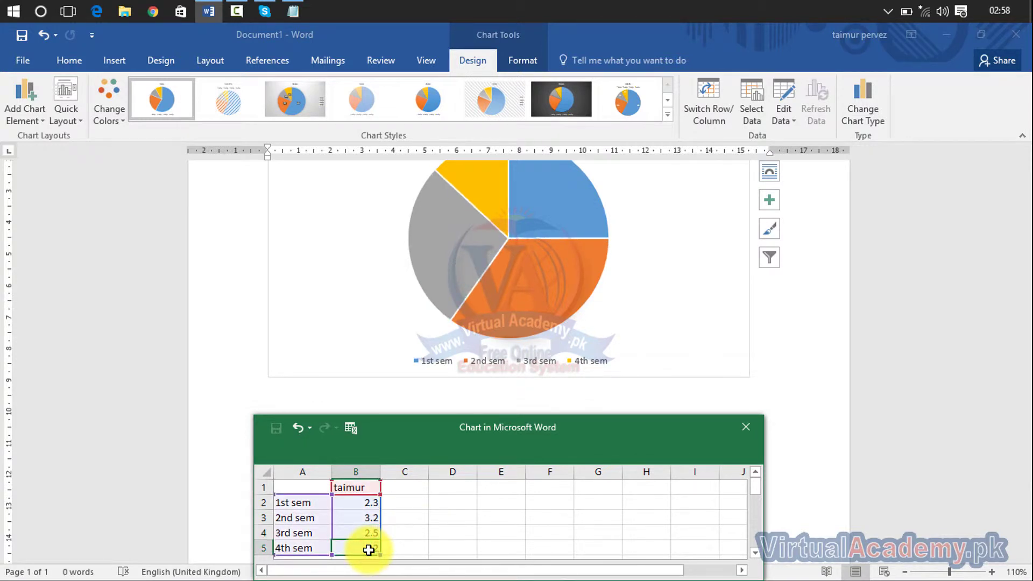
{"action": "double_click", "coordinate": [369, 549]}
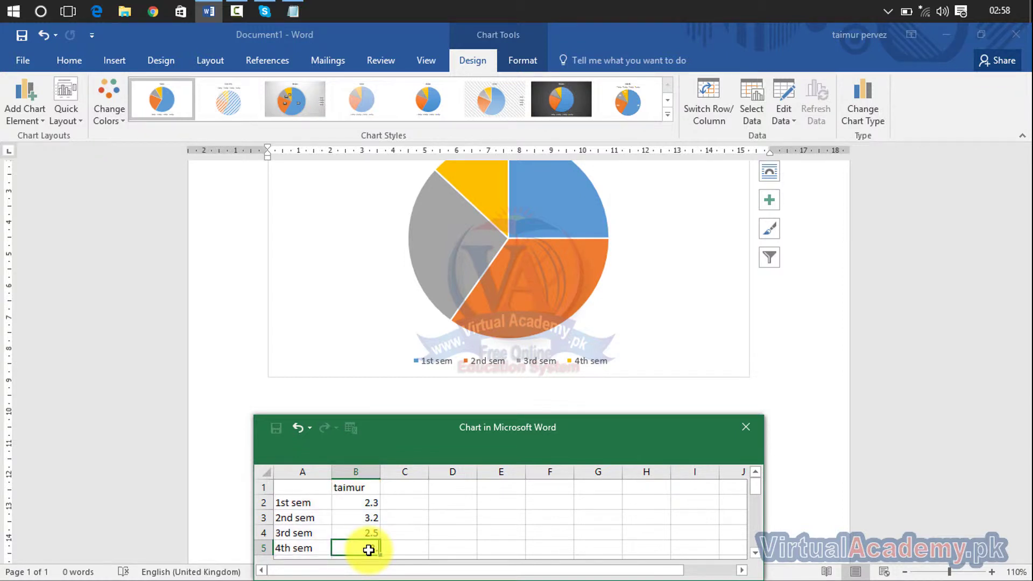
{"action": "left_click", "coordinate": [458, 549]}
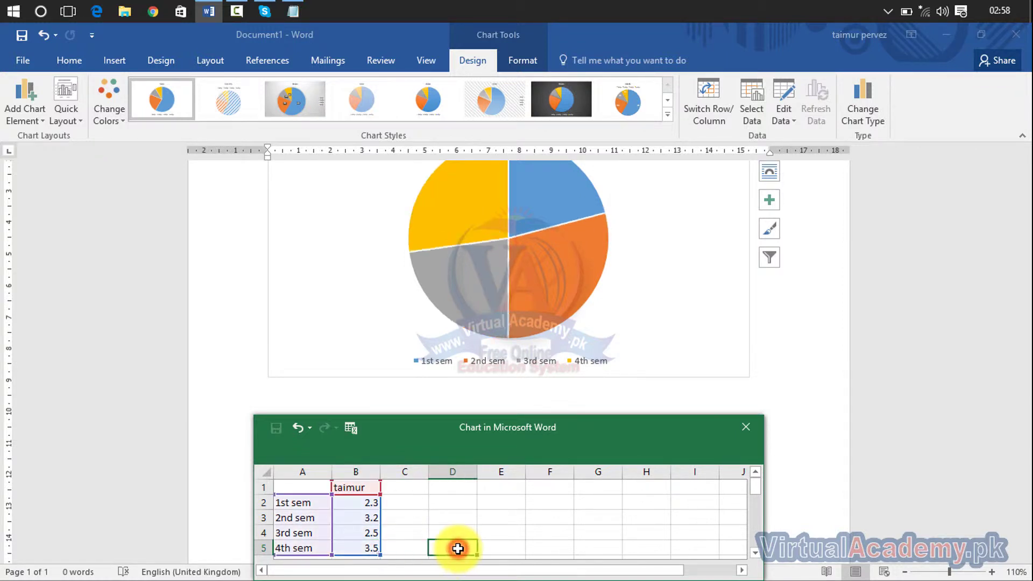
{"action": "left_click", "coordinate": [753, 427]}
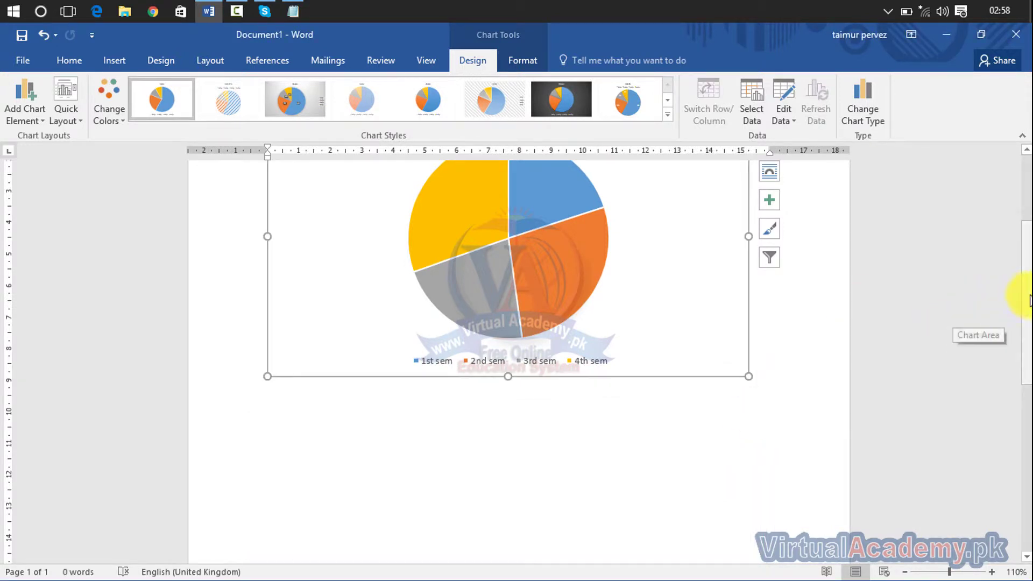
Examine the pie chart's slice values and preview its chart title, data label, legend and quick layout options
{"action": "left_click_drag", "start_coordinate": [1026, 292], "coordinate": [1027, 229]}
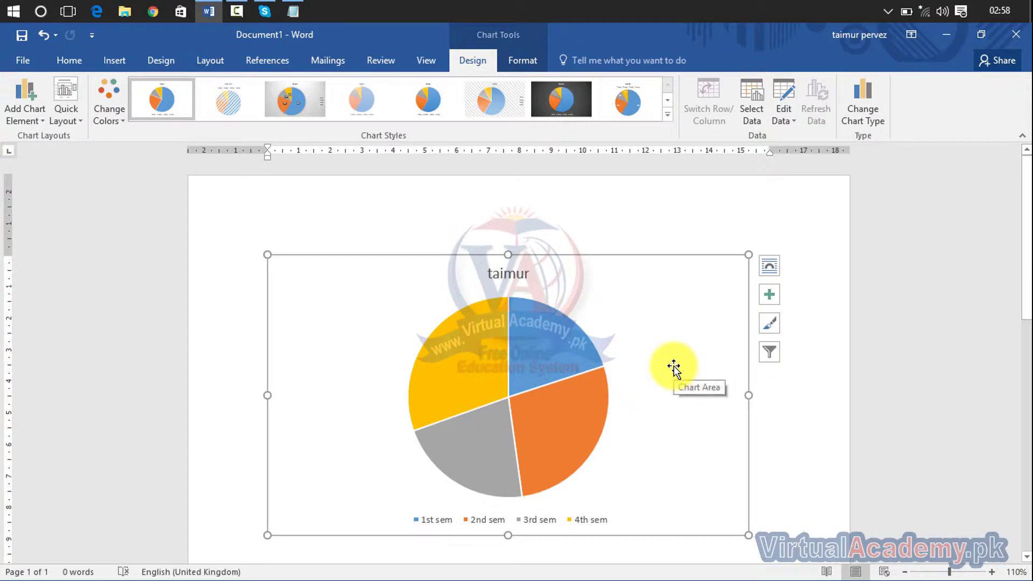
{"action": "mouse_move", "coordinate": [534, 347]}
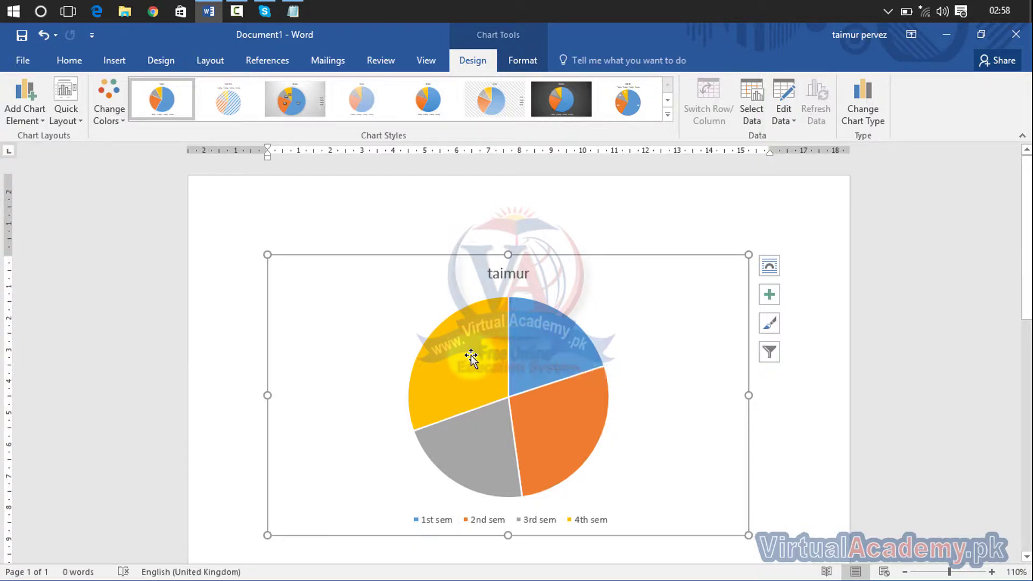
{"action": "mouse_move", "coordinate": [471, 356]}
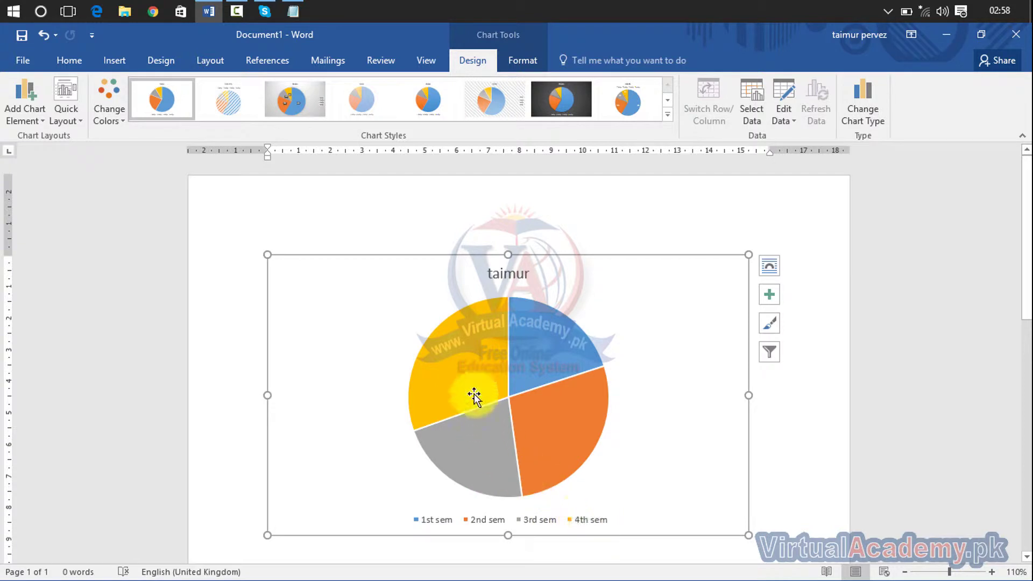
{"action": "mouse_move", "coordinate": [472, 395]}
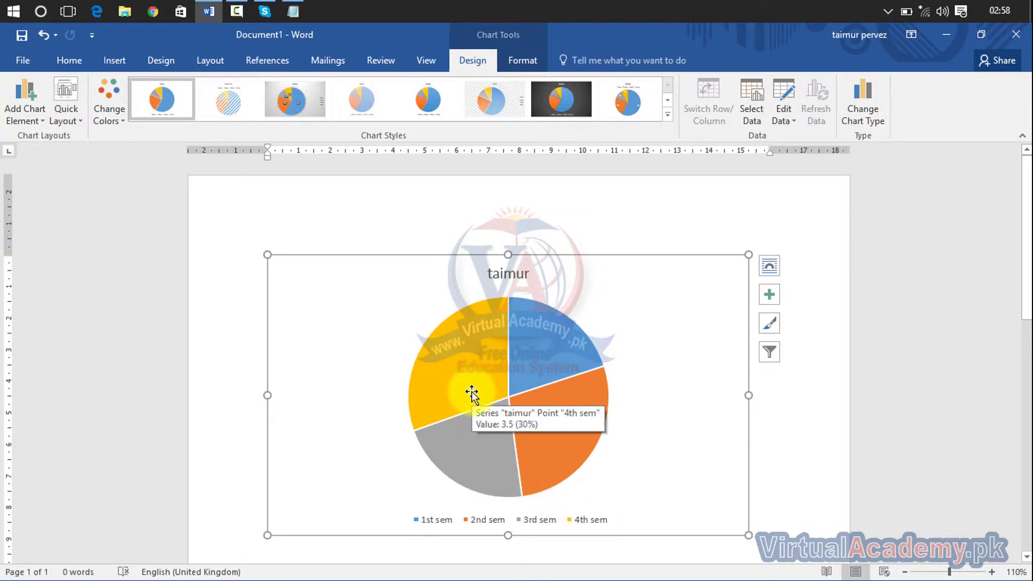
{"action": "left_click", "coordinate": [37, 115]}
{"action": "mouse_move", "coordinate": [44, 140]}
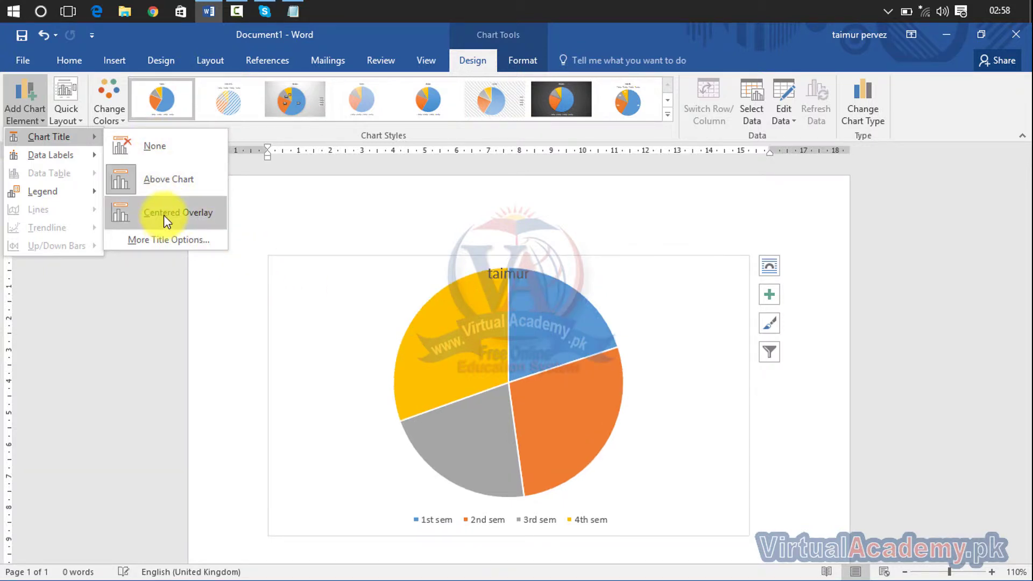
{"action": "mouse_move", "coordinate": [77, 158]}
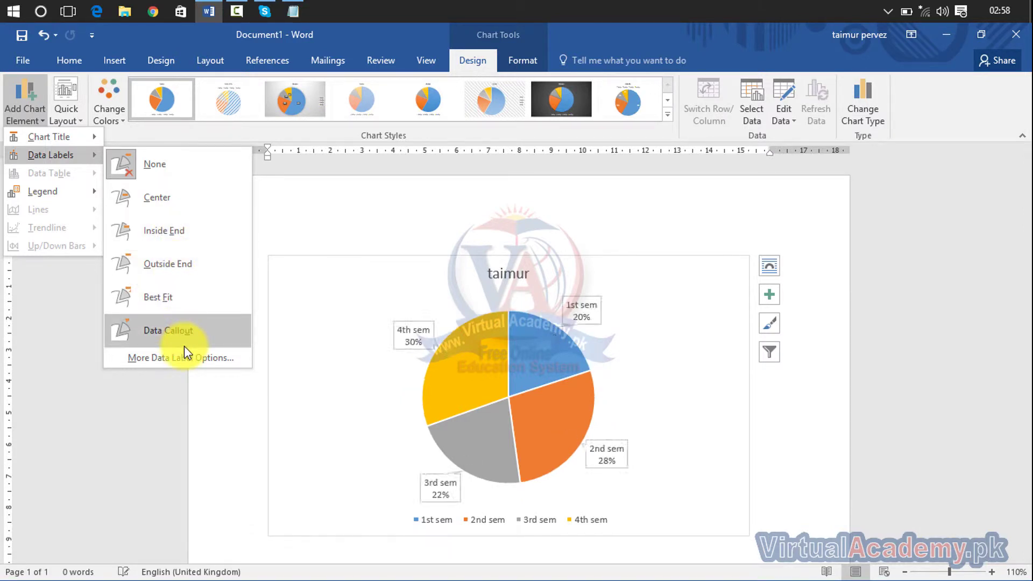
{"action": "mouse_move", "coordinate": [73, 190]}
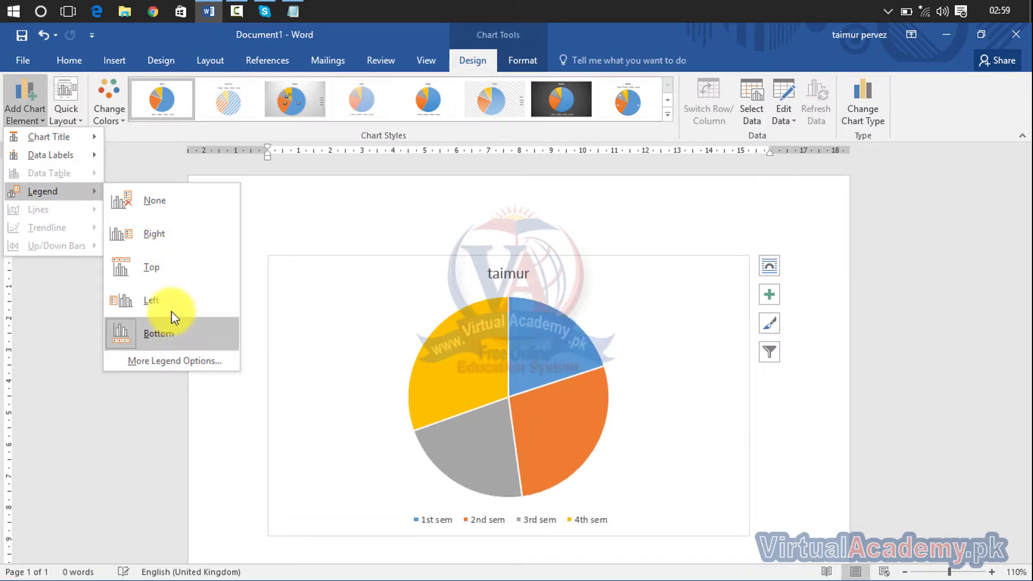
{"action": "left_click", "coordinate": [76, 114]}
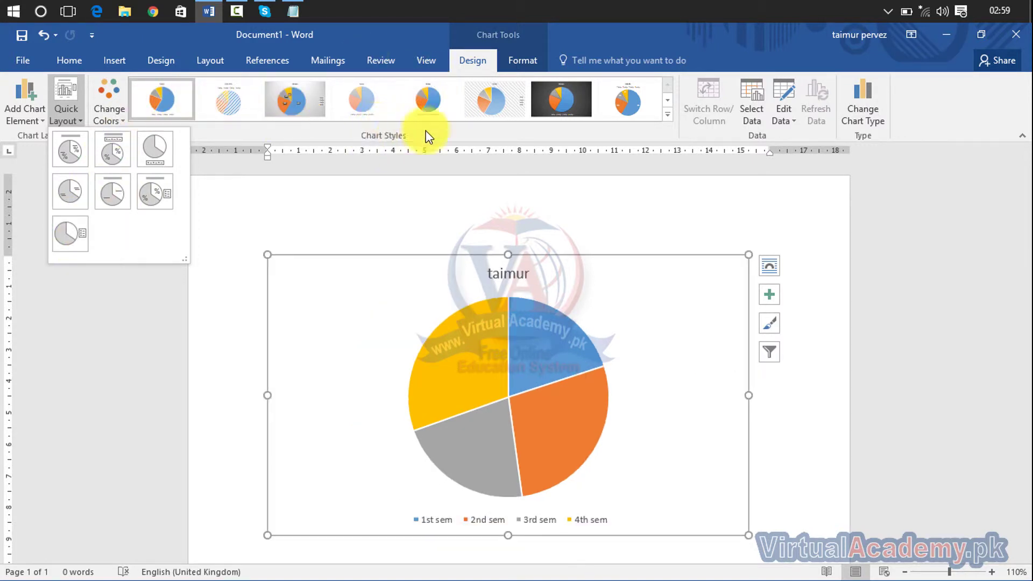
Apply the third style in the second row of chart styles to the pie chart, and open its data source selection
{"action": "left_click", "coordinate": [668, 112]}
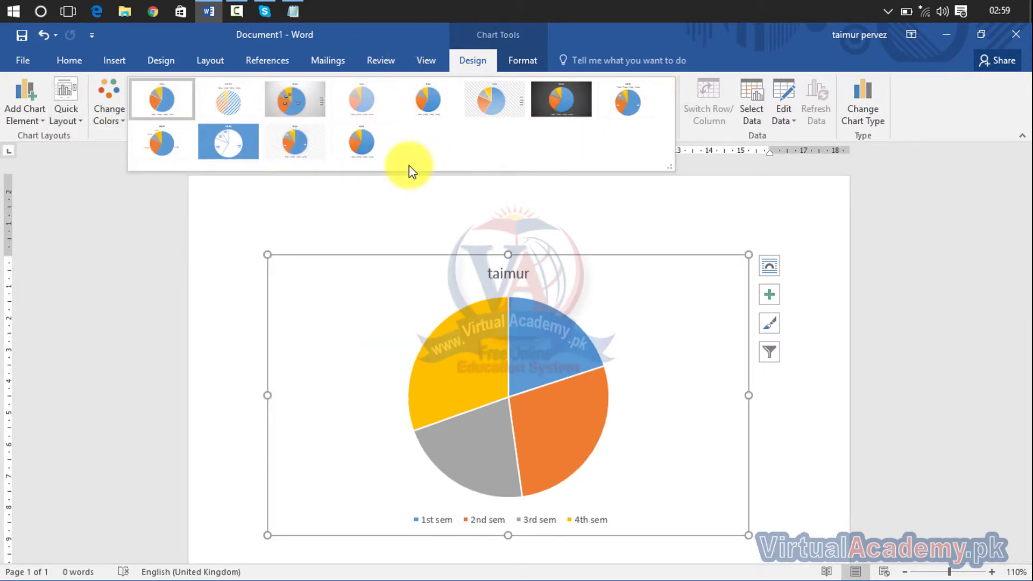
{"action": "left_click", "coordinate": [307, 147]}
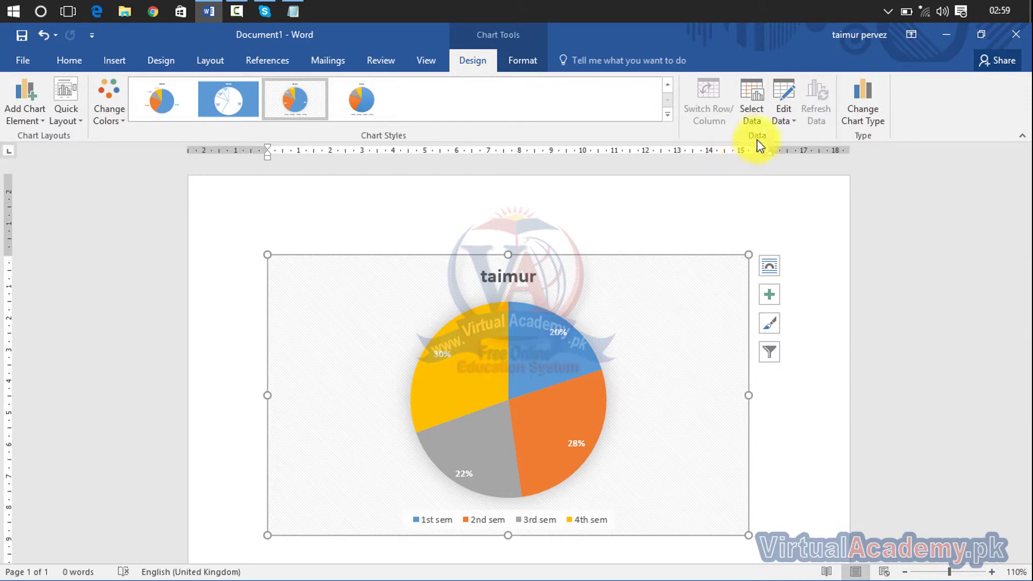
{"action": "left_click", "coordinate": [754, 105]}
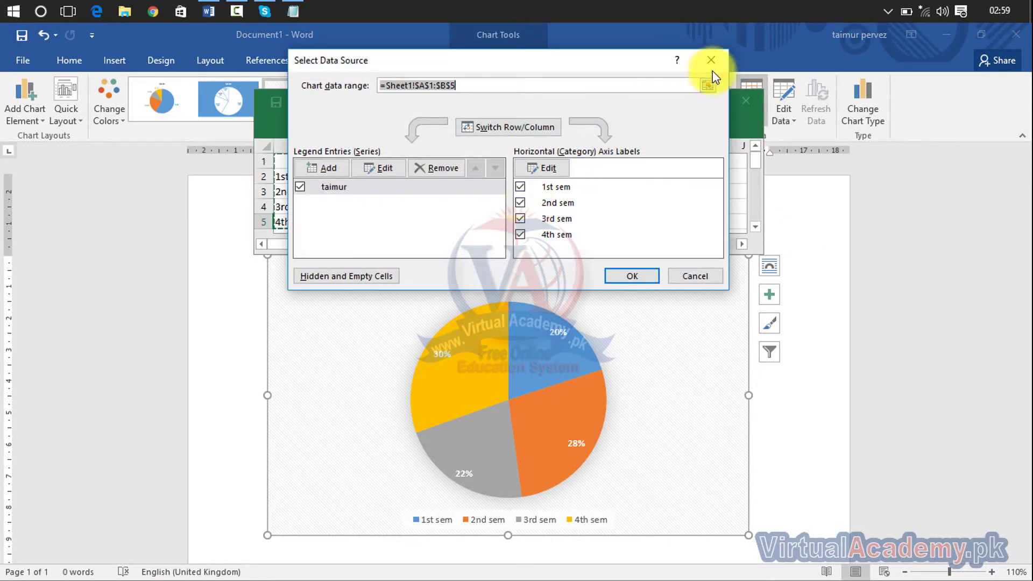
Accept the data source selection without changes and close the chart's data sheet
{"action": "left_click", "coordinate": [633, 275]}
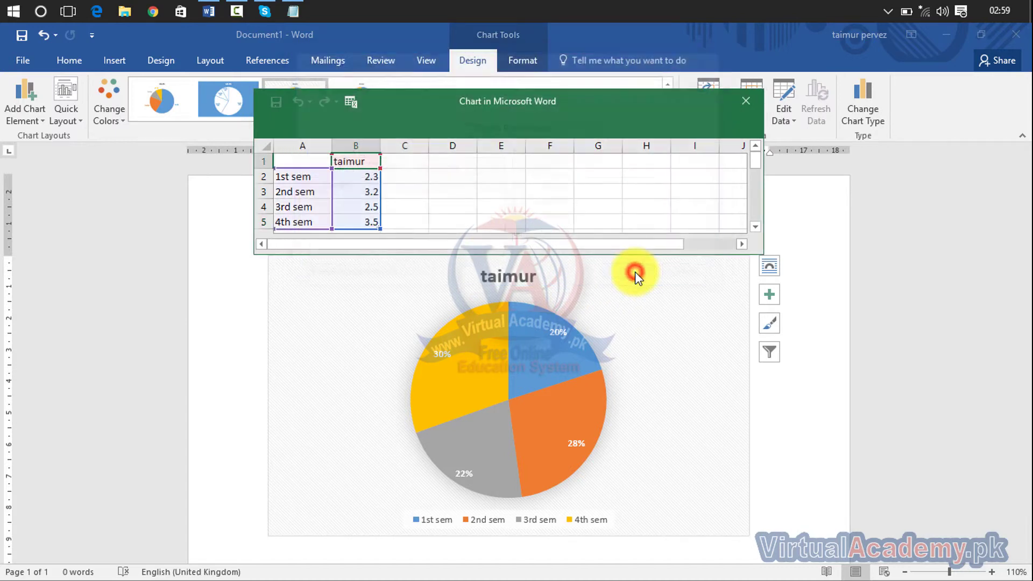
{"action": "left_click", "coordinate": [747, 102]}
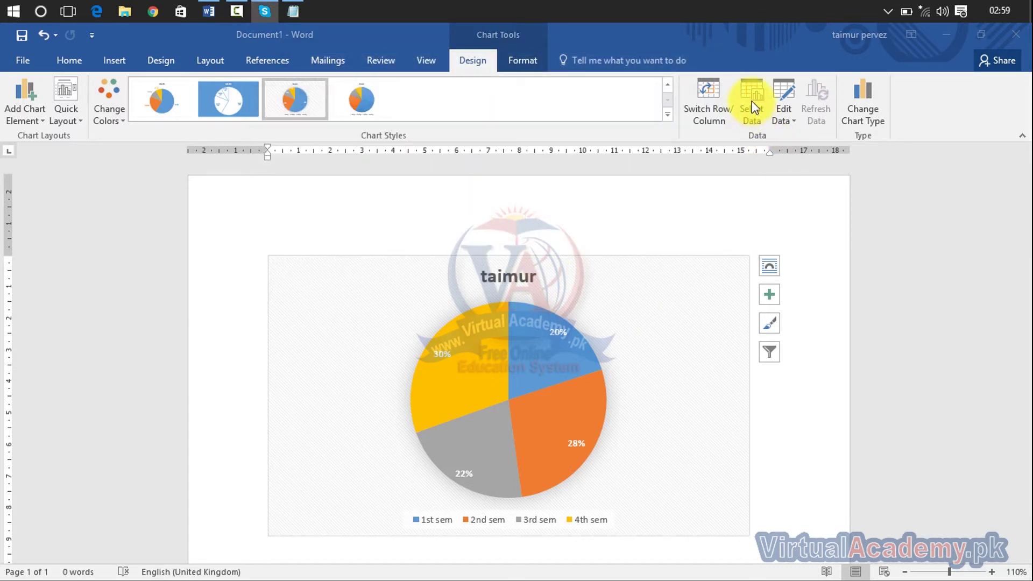
{"action": "left_click", "coordinate": [724, 111]}
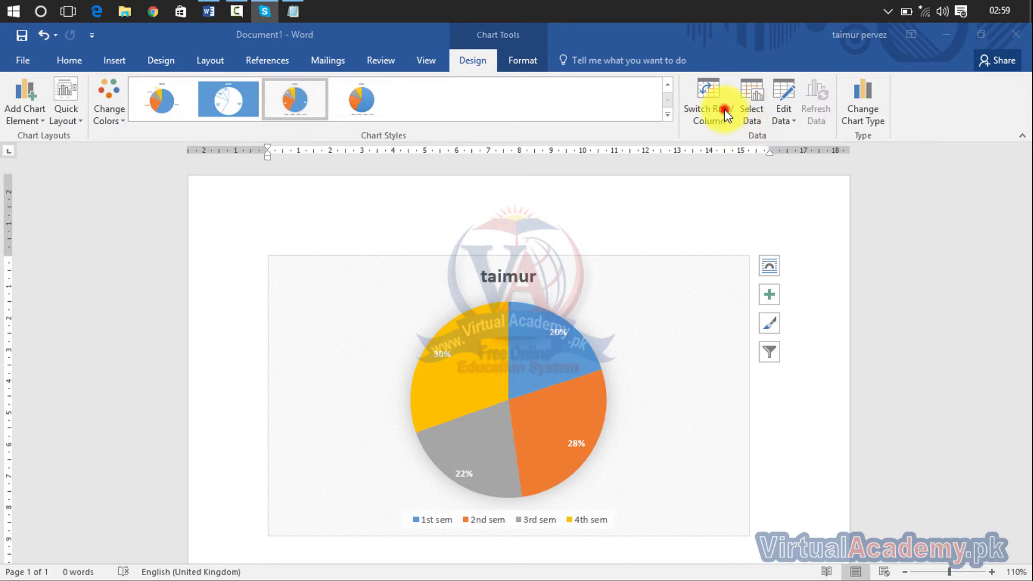
Edit the chart data, replacing the series name in cell B1 with another person's first name, and close the data sheet
{"action": "left_click", "coordinate": [793, 114]}
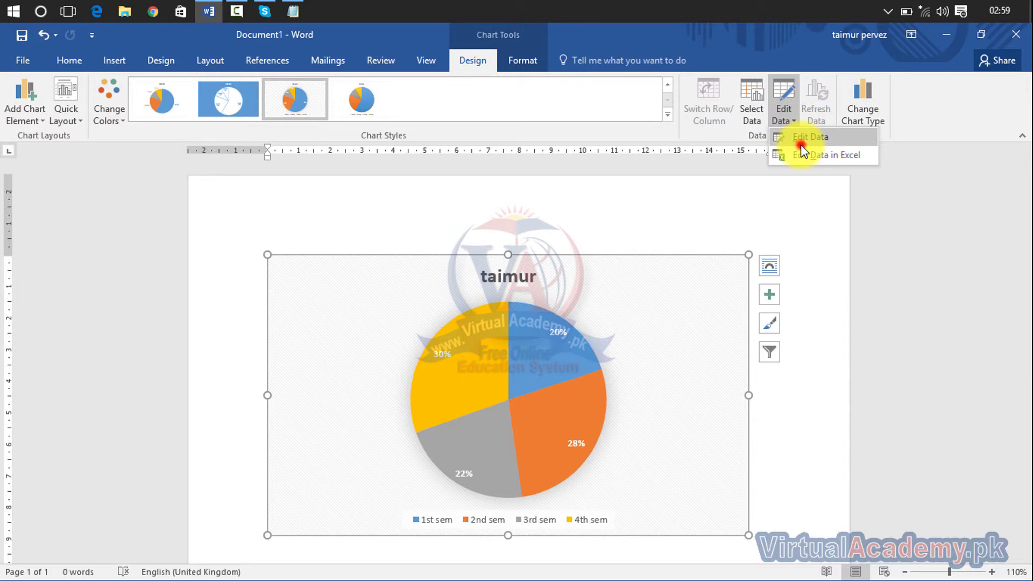
{"action": "left_click", "coordinate": [802, 141]}
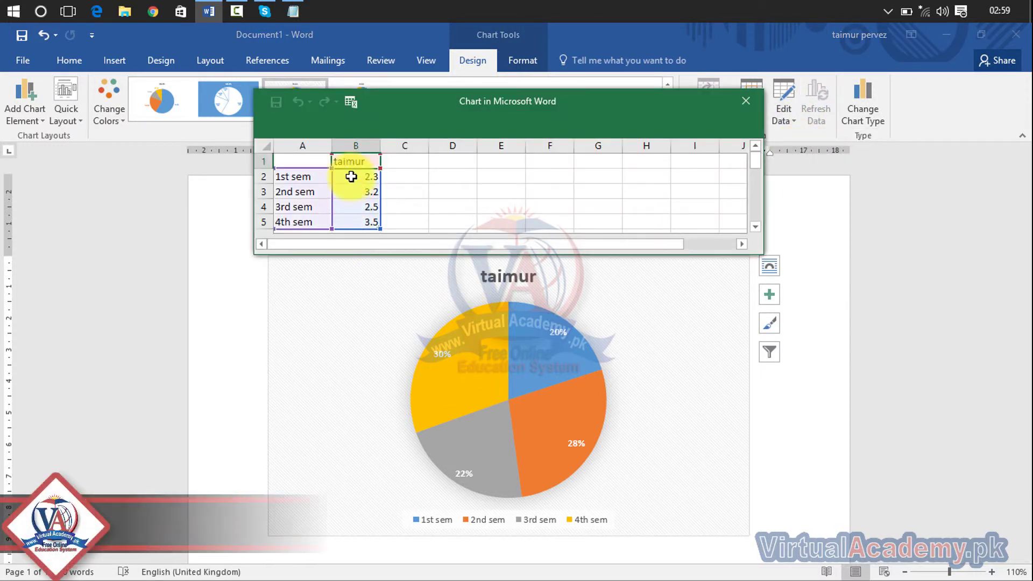
{"action": "left_click", "coordinate": [351, 162]}
{"action": "type", "text": "ali"}
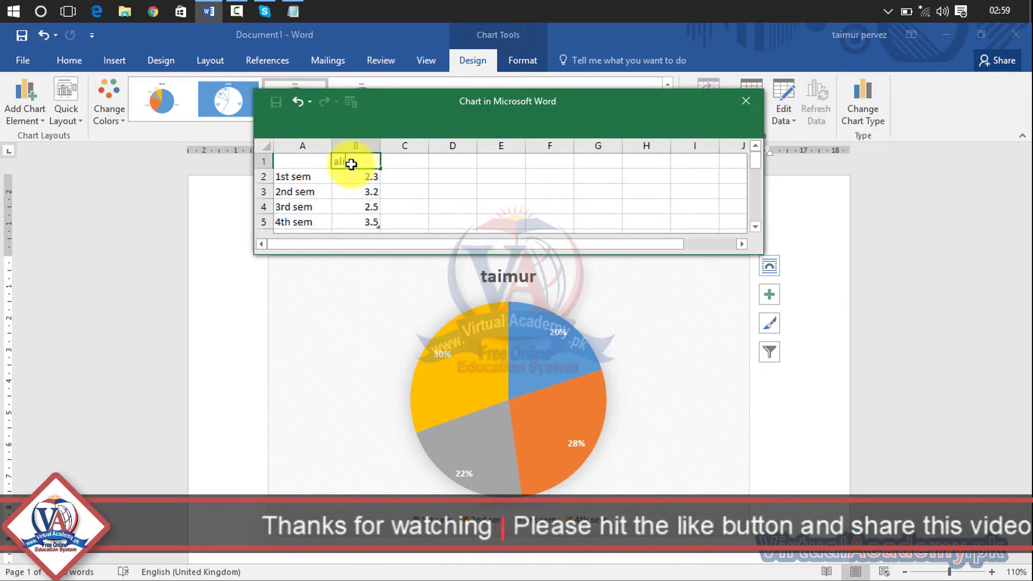
{"action": "left_click", "coordinate": [743, 90]}
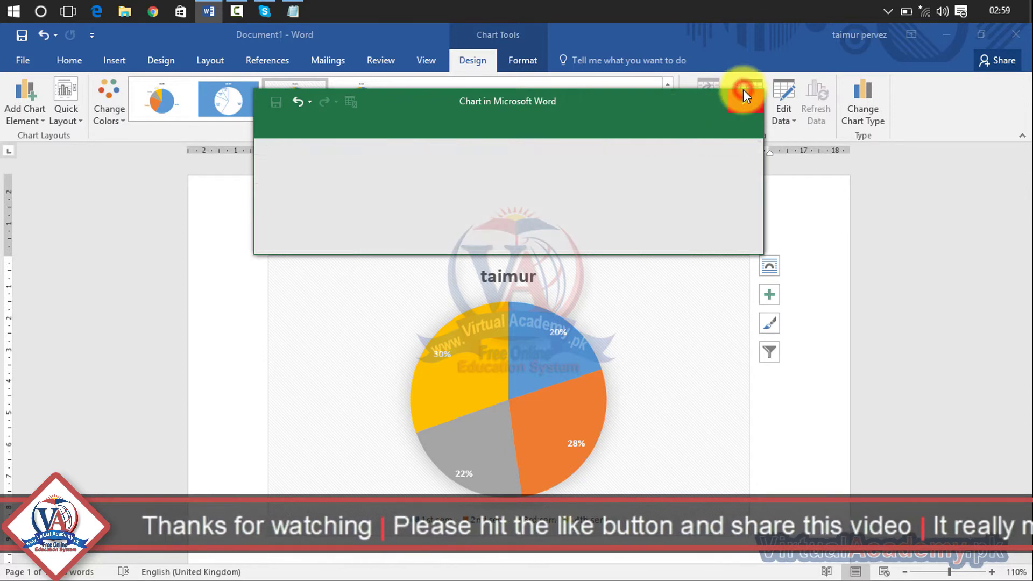
Open the chart's data in Excel, check the series name in cell B1, and close the workbook
{"action": "left_click", "coordinate": [780, 104]}
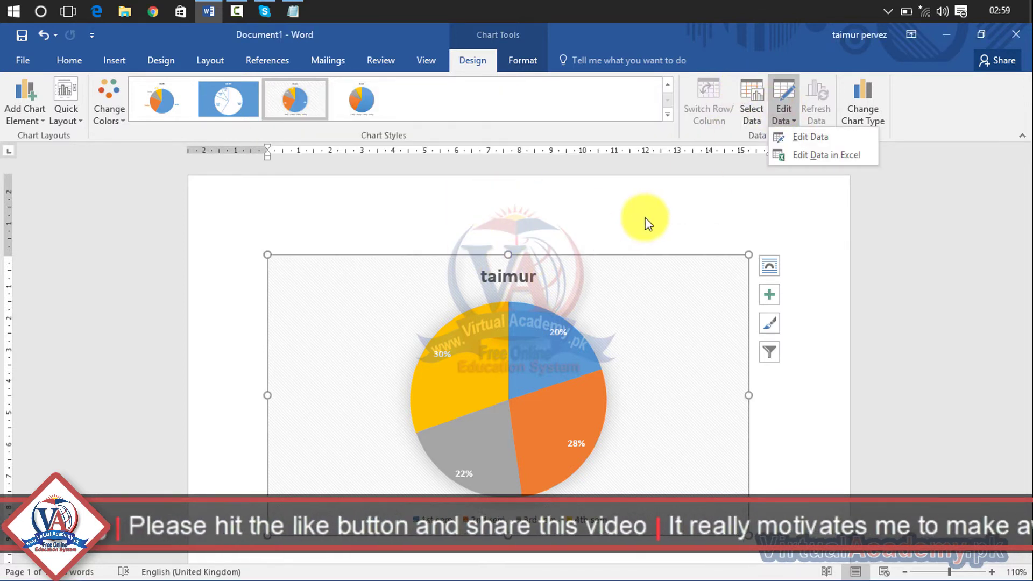
{"action": "left_click", "coordinate": [820, 153]}
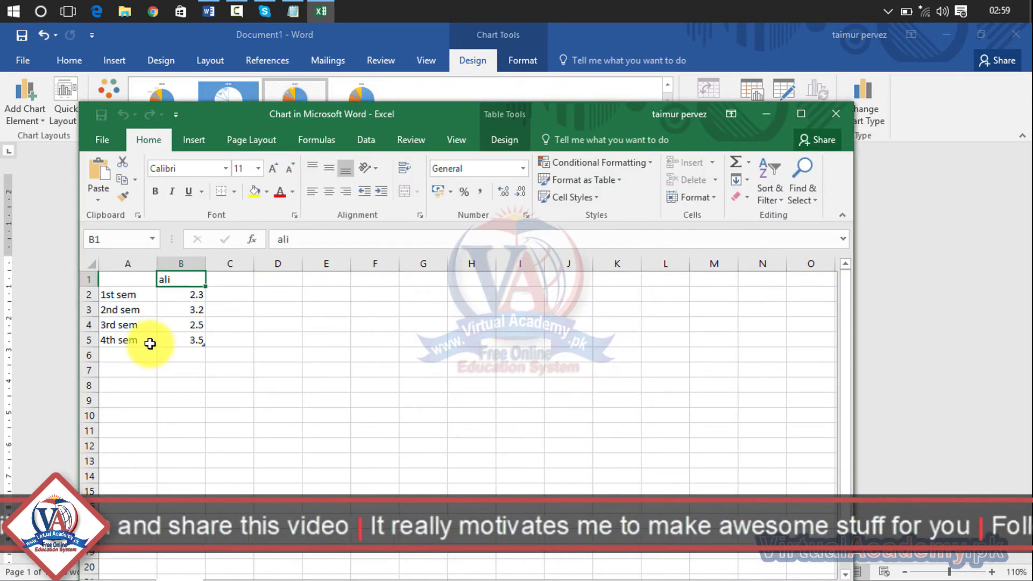
{"action": "double_click", "coordinate": [179, 279]}
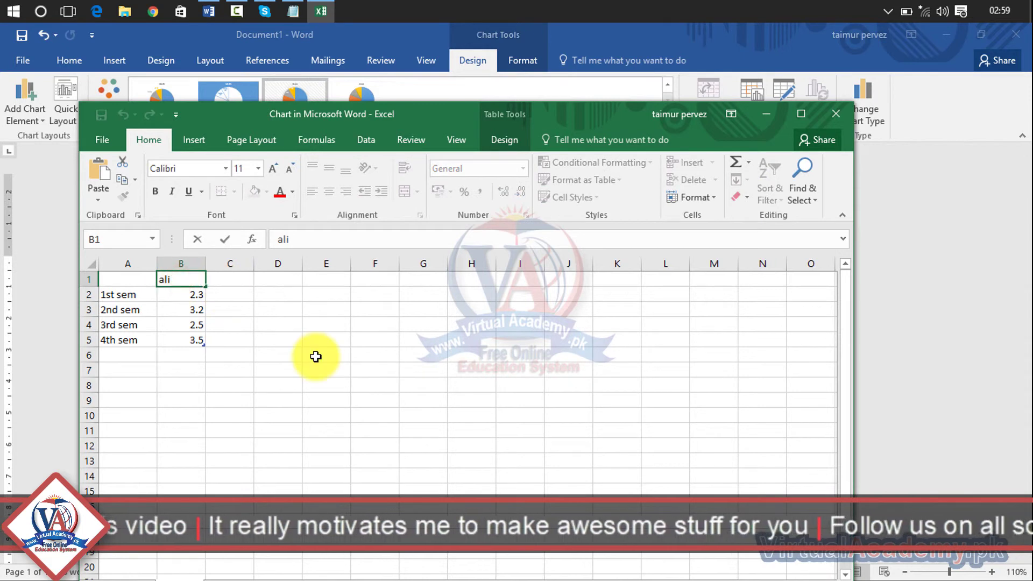
{"action": "left_click", "coordinate": [840, 114]}
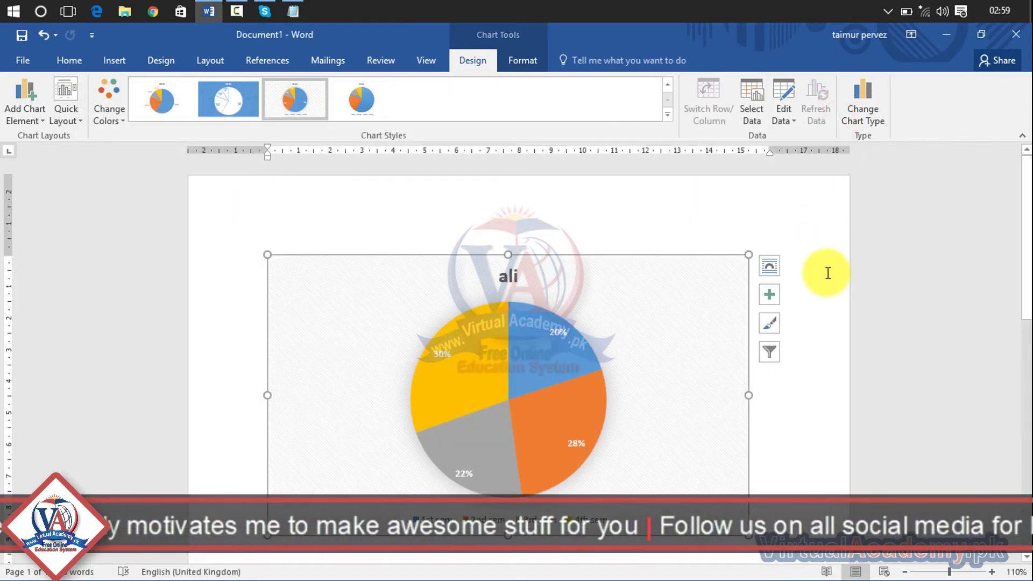
Change the pie chart to a Clustered Bar chart after previewing the bar type
{"action": "left_click", "coordinate": [826, 272]}
{"action": "left_click", "coordinate": [523, 329]}
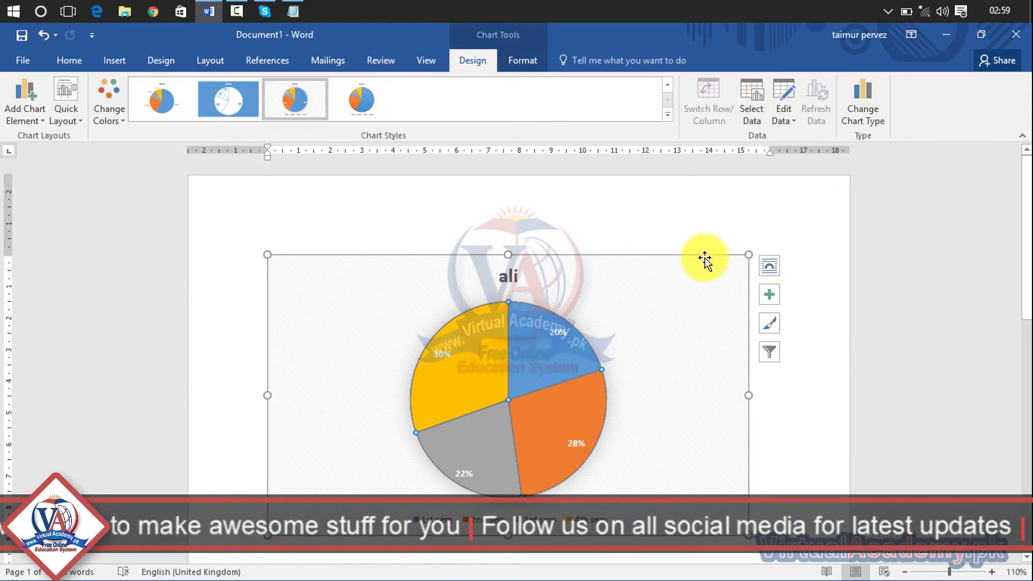
{"action": "left_click", "coordinate": [869, 116]}
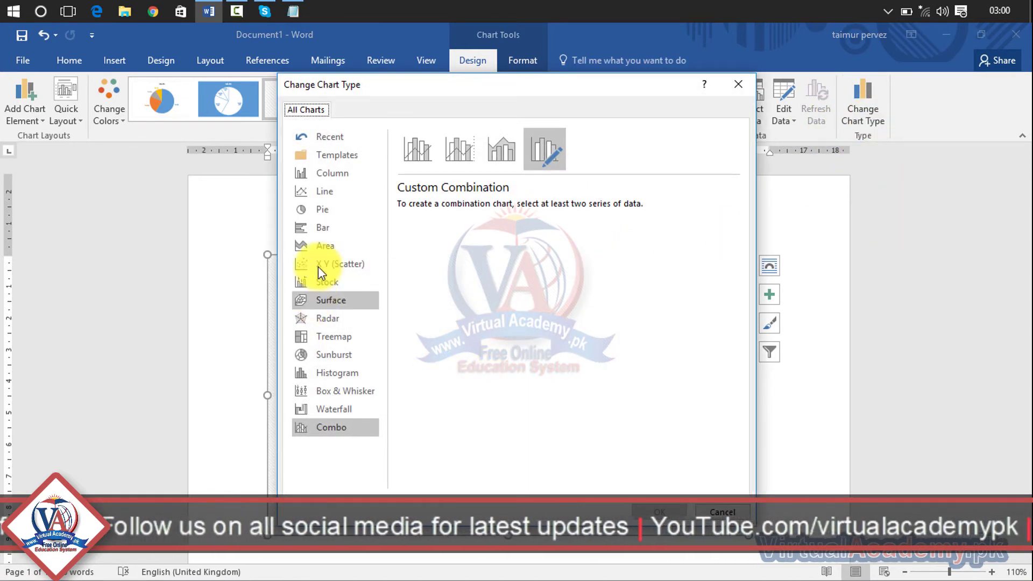
{"action": "left_click", "coordinate": [323, 247]}
{"action": "left_click", "coordinate": [334, 223]}
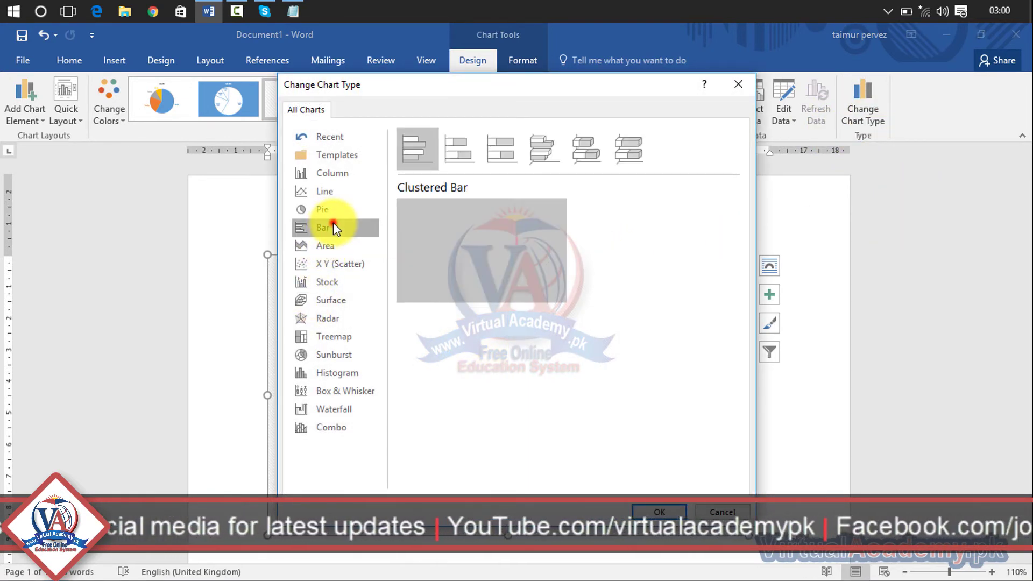
{"action": "mouse_move", "coordinate": [446, 250]}
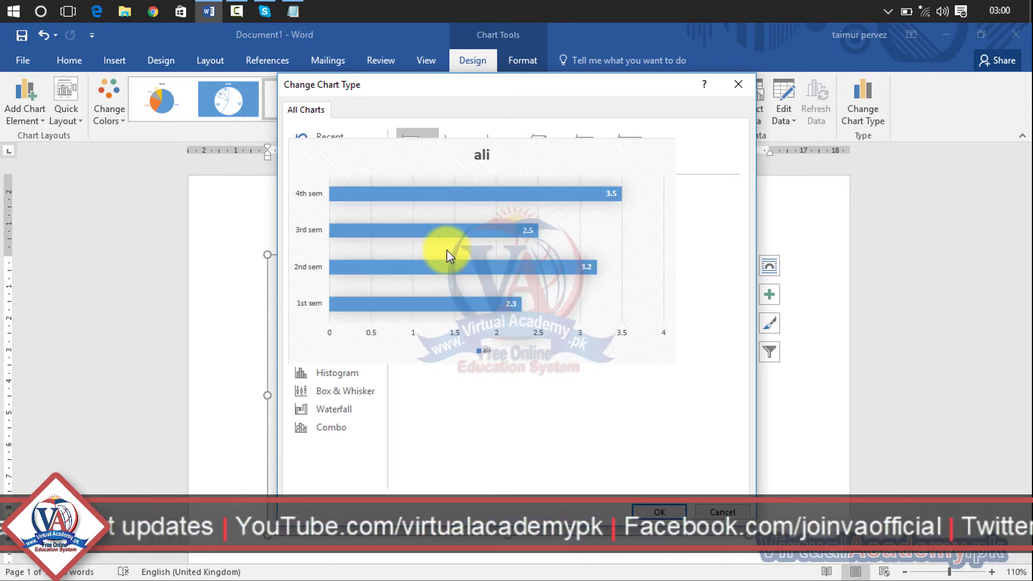
{"action": "left_click", "coordinate": [649, 512]}
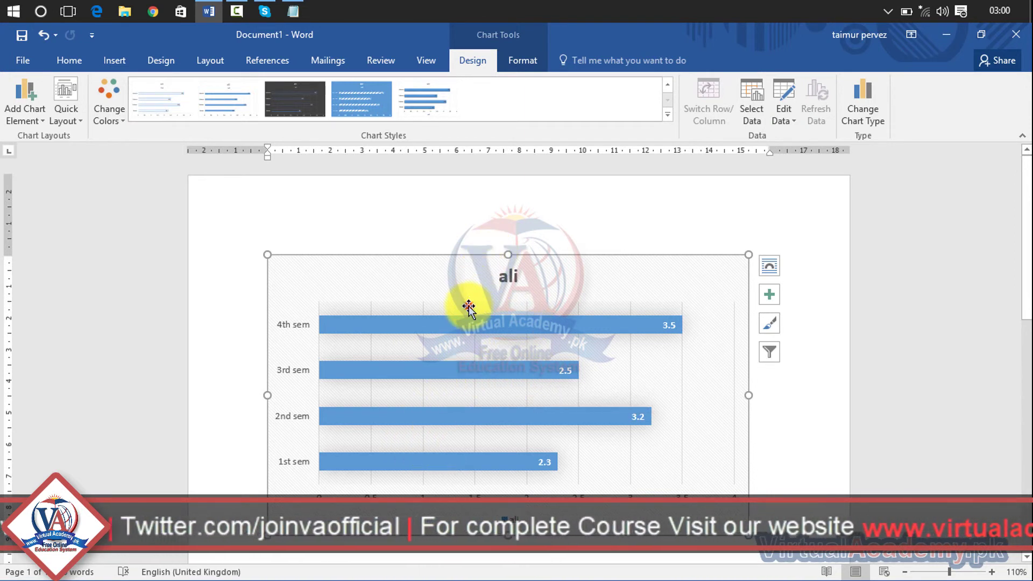
Select the entire bar chart and delete it from the document
{"action": "left_click", "coordinate": [469, 307]}
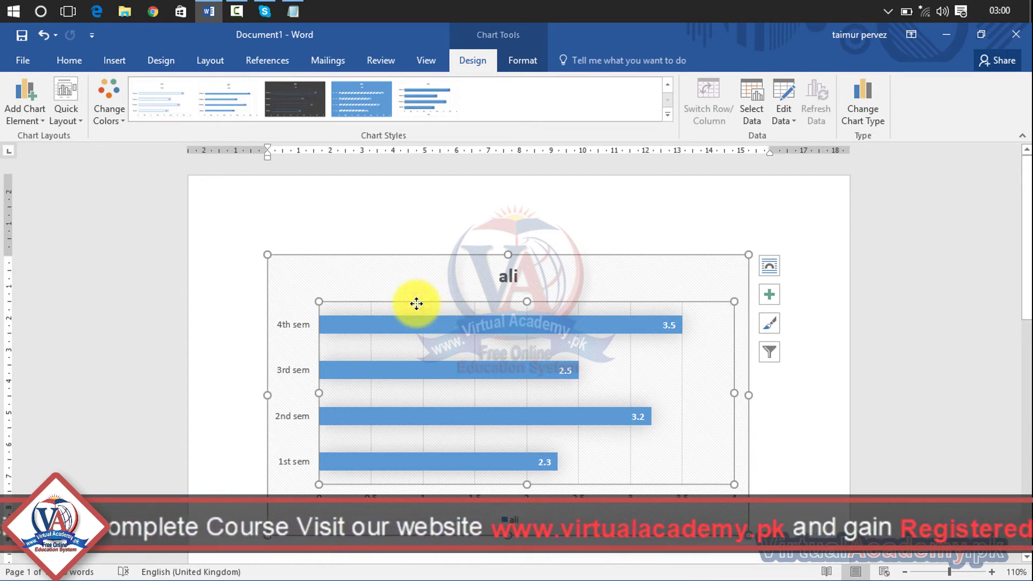
{"action": "left_click", "coordinate": [347, 266]}
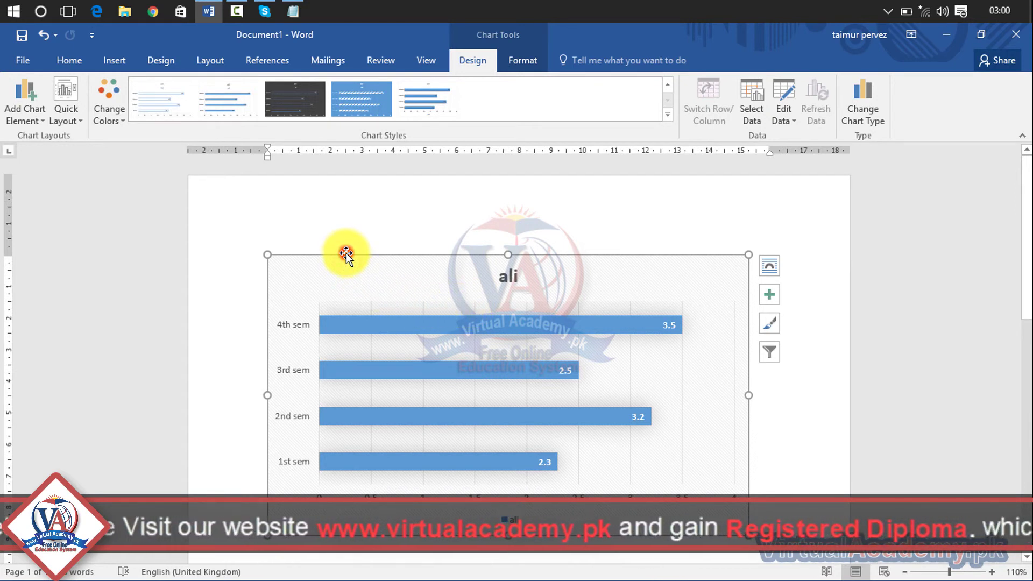
{"action": "key", "text": "Delete"}
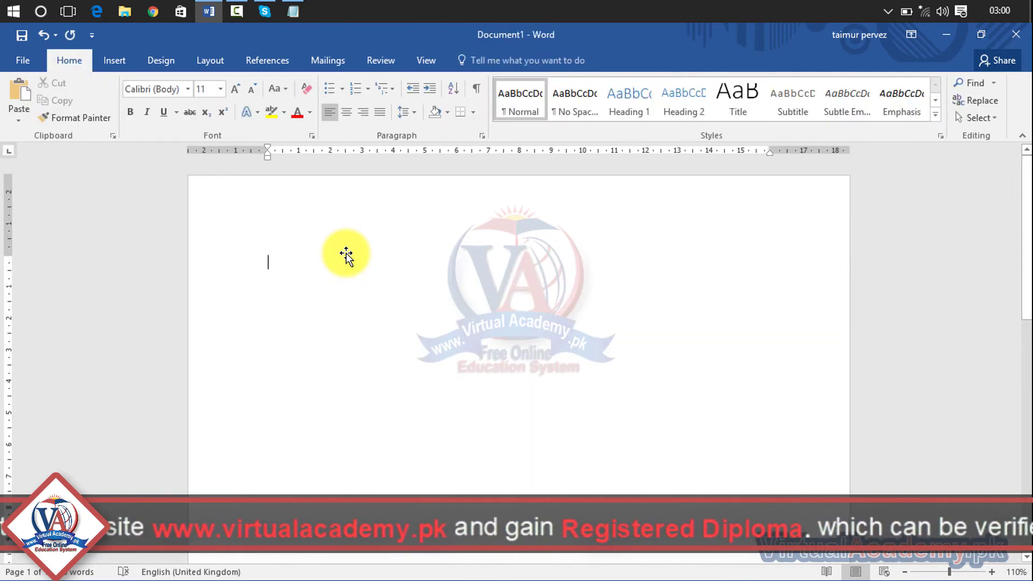
Insert a screen clipping of the Virtual Academy logo, about 9.2 cm wide and 9.1 cm high, and delete it from the page
{"action": "left_click", "coordinate": [111, 62]}
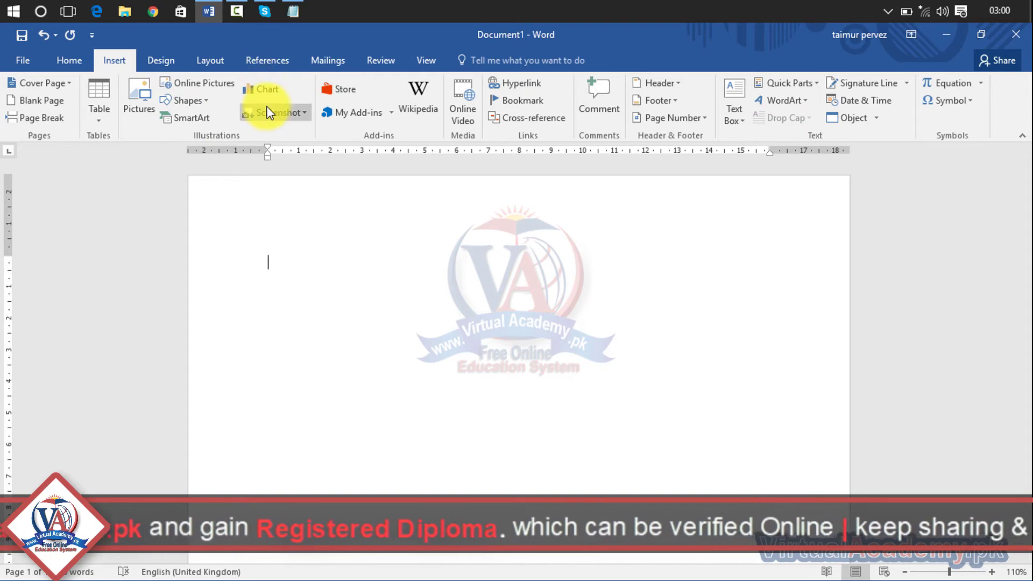
{"action": "left_click", "coordinate": [304, 114]}
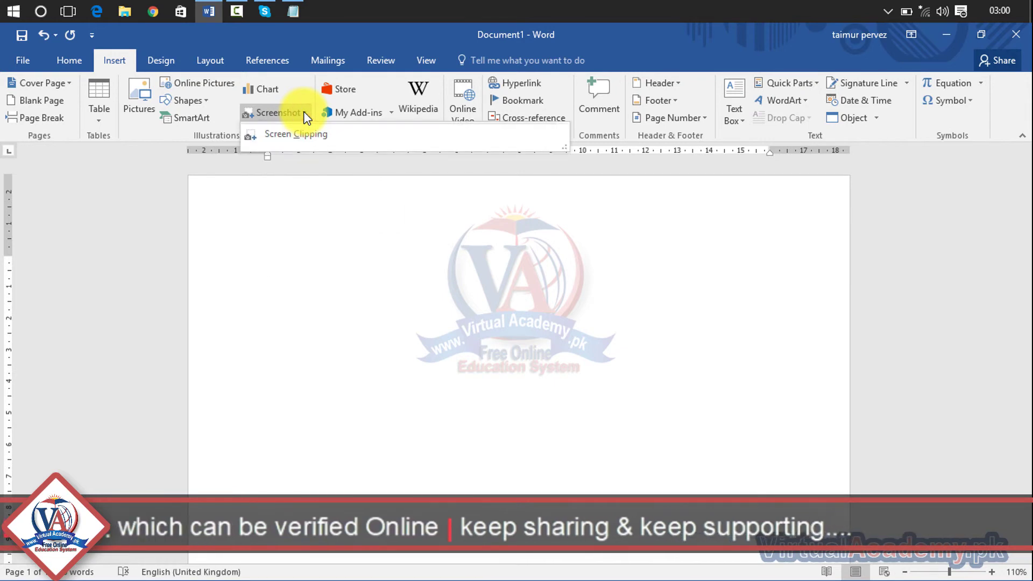
{"action": "left_click", "coordinate": [298, 141]}
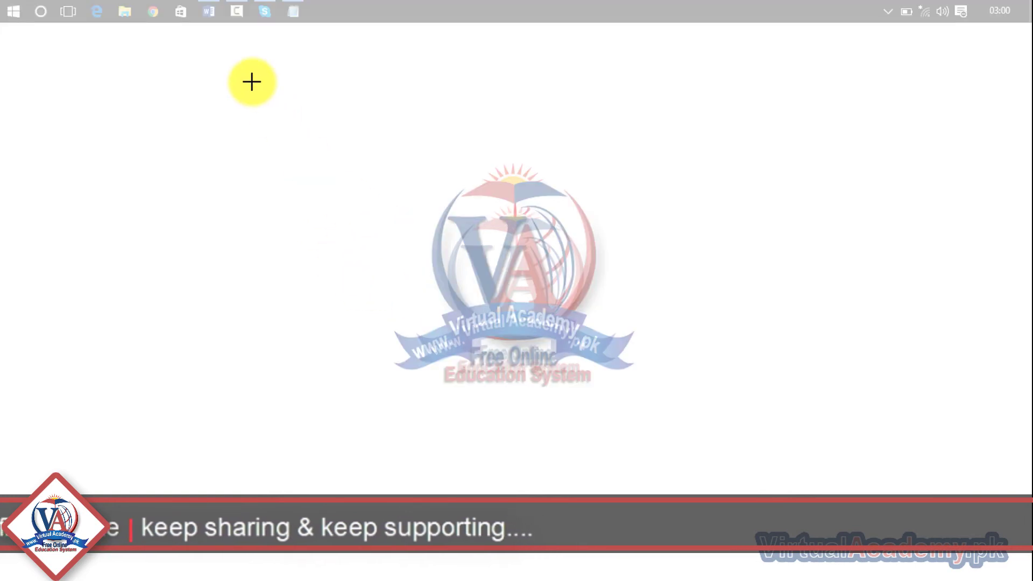
{"action": "left_click_drag", "start_coordinate": [381, 143], "coordinate": [642, 400]}
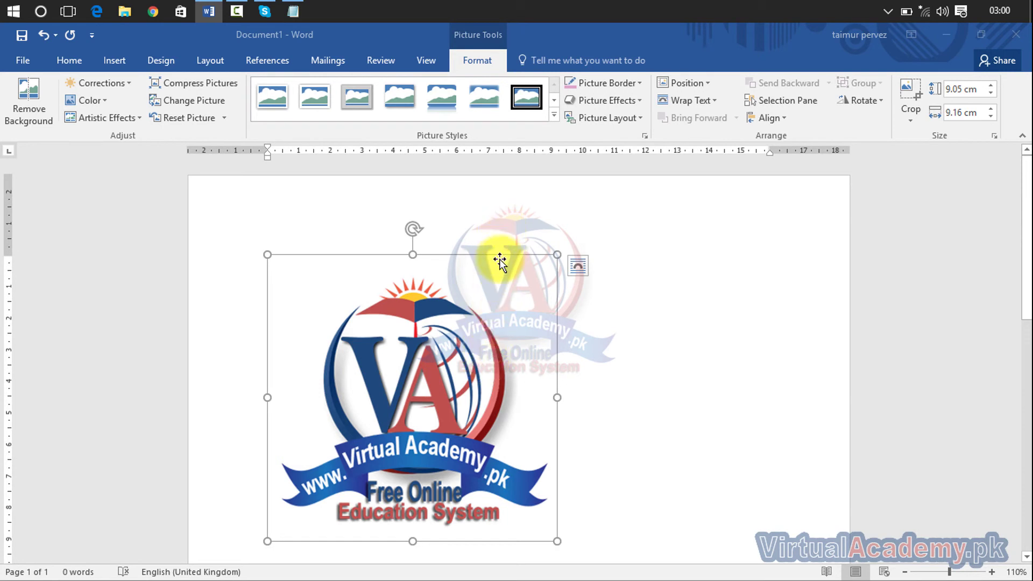
{"action": "key", "text": "Delete"}
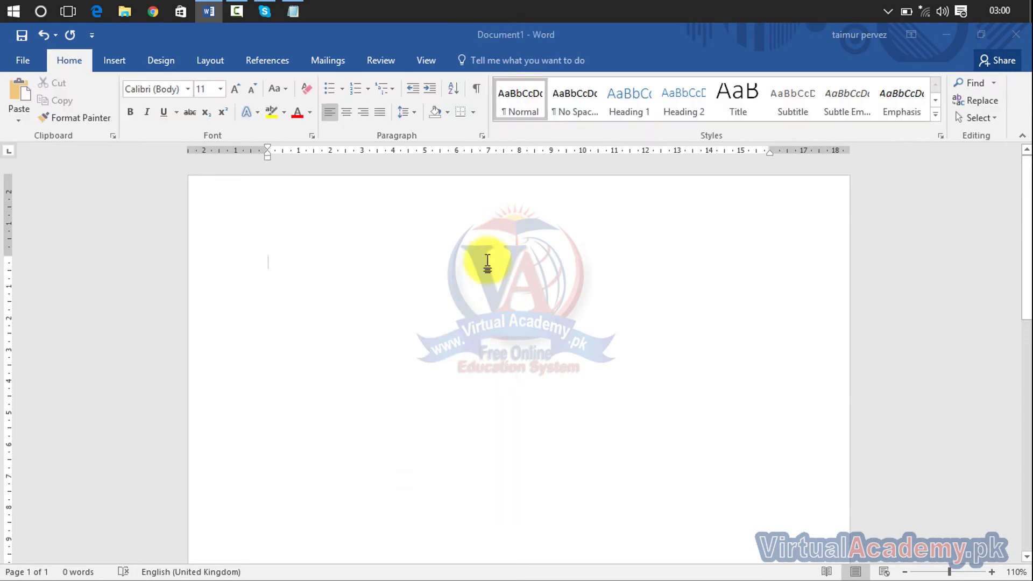
{"action": "left_click", "coordinate": [114, 61]}
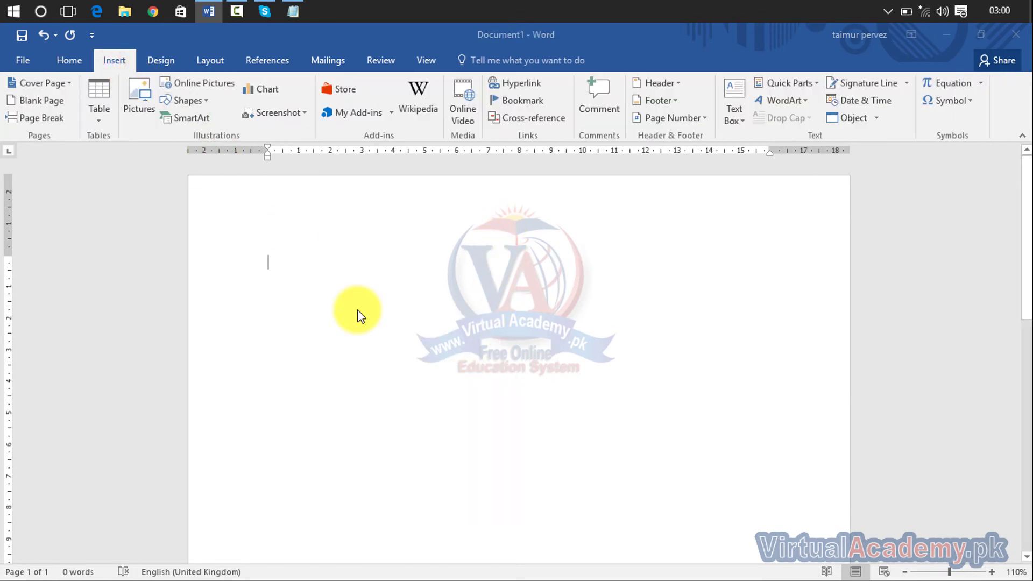